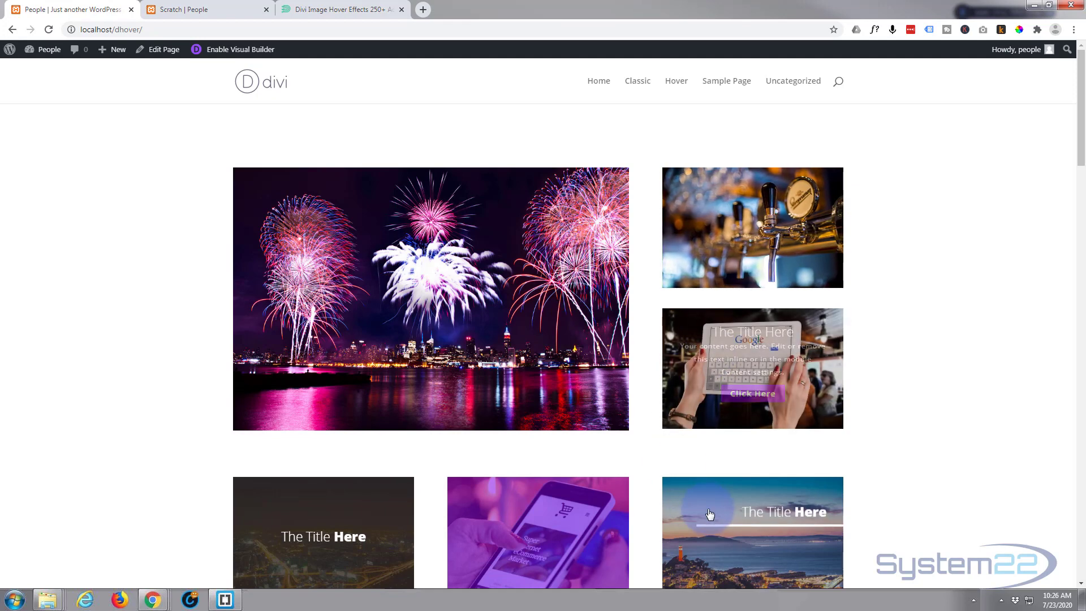
Browse the image hover plugin's product page and scroll through the hover effects demo page.
{"action": "scroll", "coordinate": [315, 537], "scroll_direction": "down", "scroll_amount": 6}
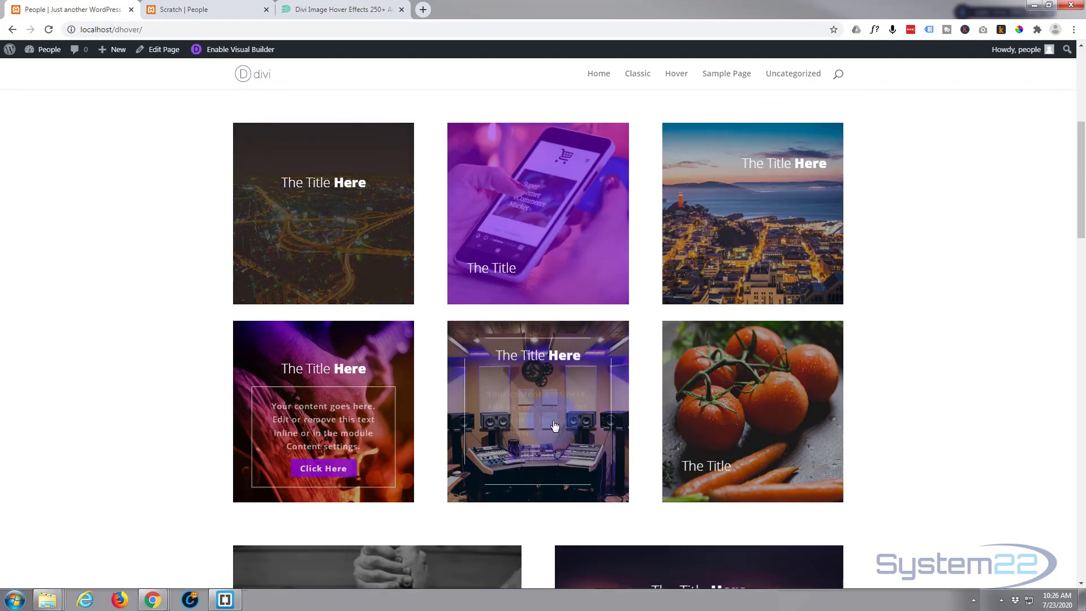
{"action": "left_click", "coordinate": [322, 11]}
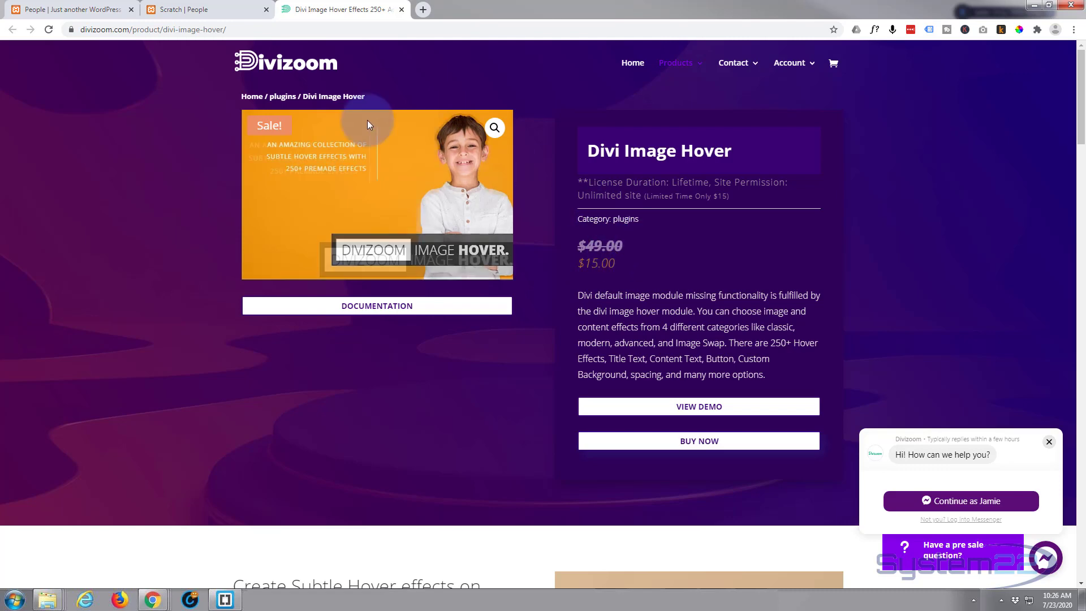
{"action": "left_click", "coordinate": [76, 9]}
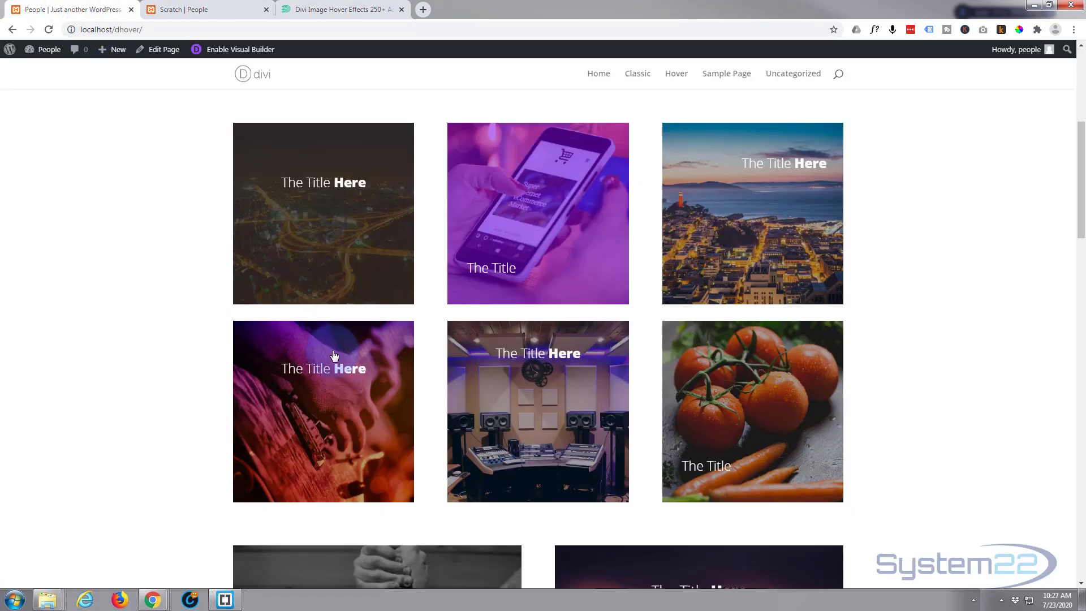
{"action": "scroll", "coordinate": [334, 351], "scroll_direction": "down", "scroll_amount": 6}
{"action": "scroll", "coordinate": [333, 351], "scroll_direction": "down", "scroll_amount": 4}
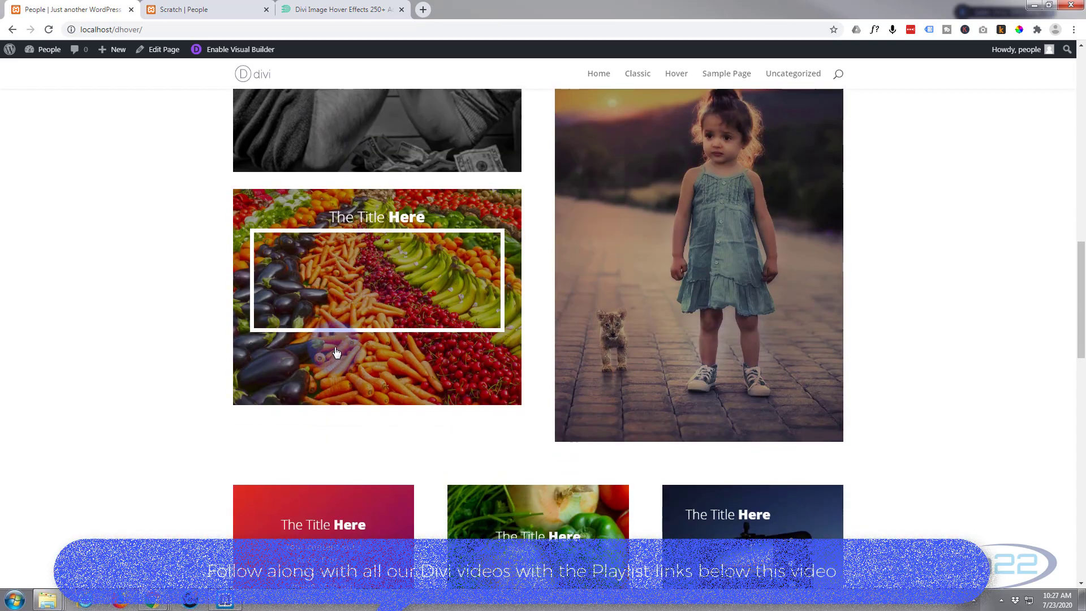
{"action": "scroll", "coordinate": [333, 526], "scroll_direction": "down", "scroll_amount": 2}
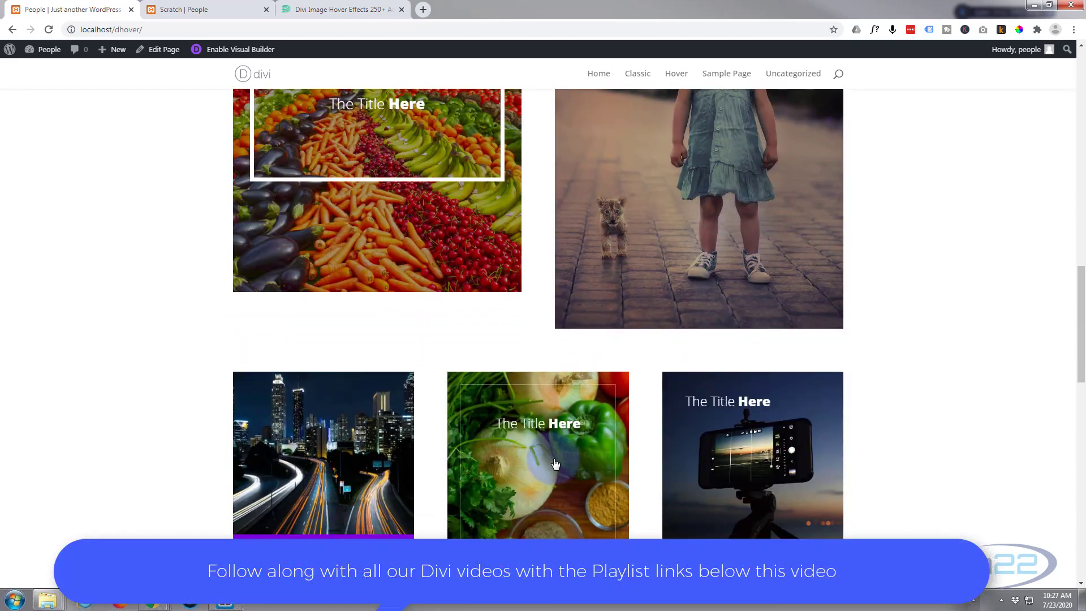
{"action": "scroll", "coordinate": [692, 453], "scroll_direction": "down", "scroll_amount": 4}
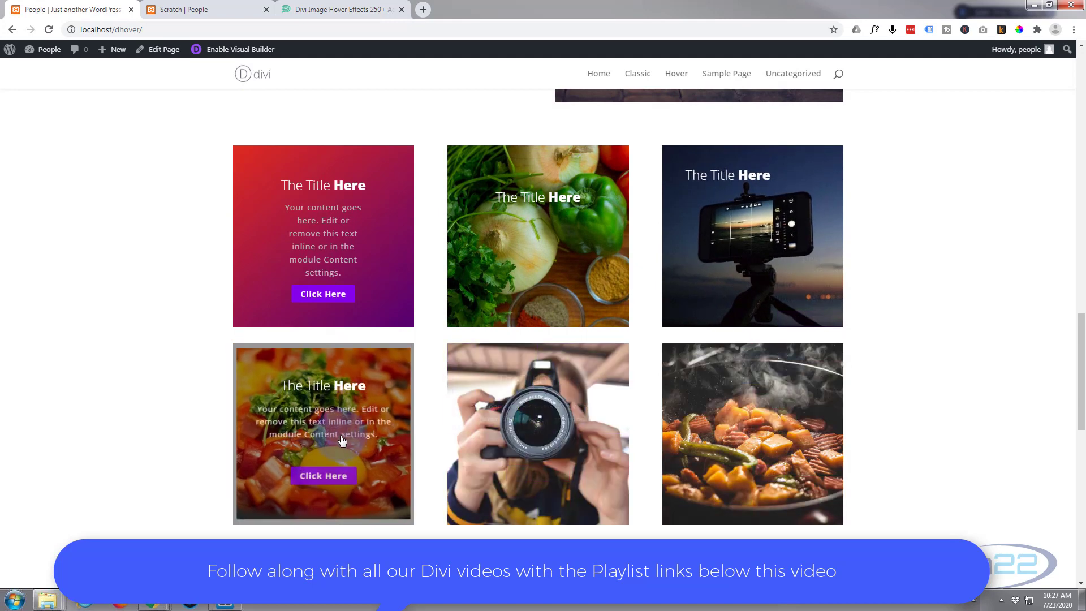
{"action": "scroll", "coordinate": [340, 436], "scroll_direction": "down", "scroll_amount": 5}
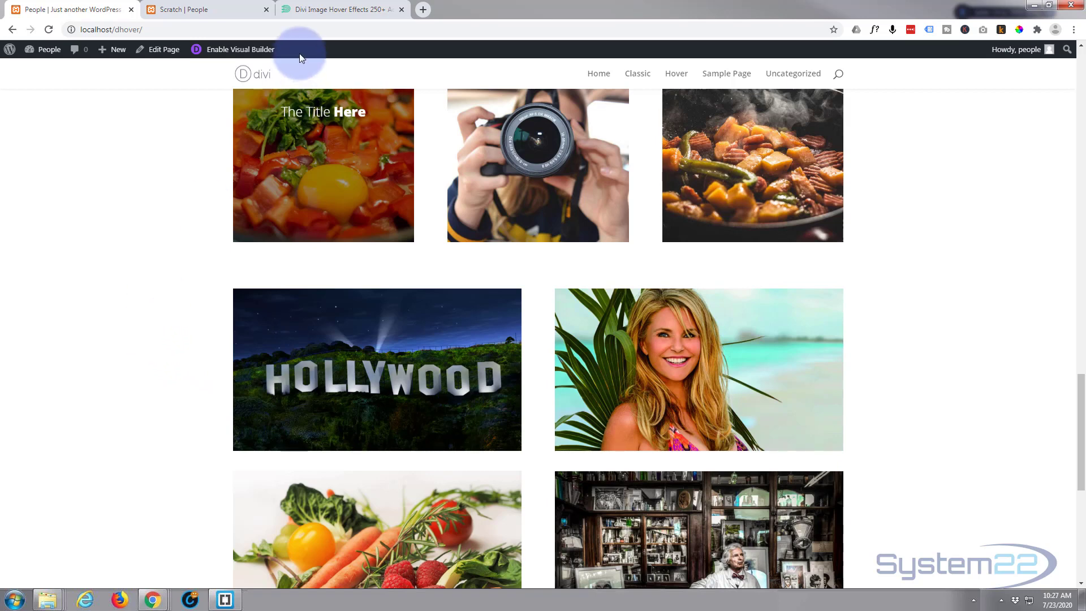
Go to the Scratch page, preview the camera image's hover overlay, and enable the Visual Builder.
{"action": "left_click", "coordinate": [181, 10]}
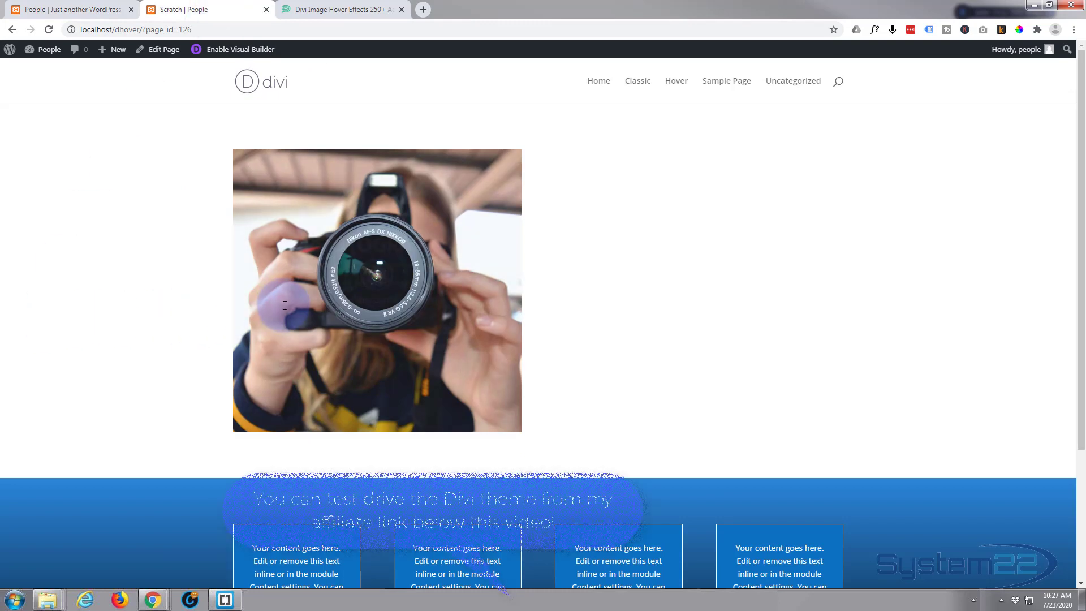
{"action": "mouse_move", "coordinate": [285, 305]}
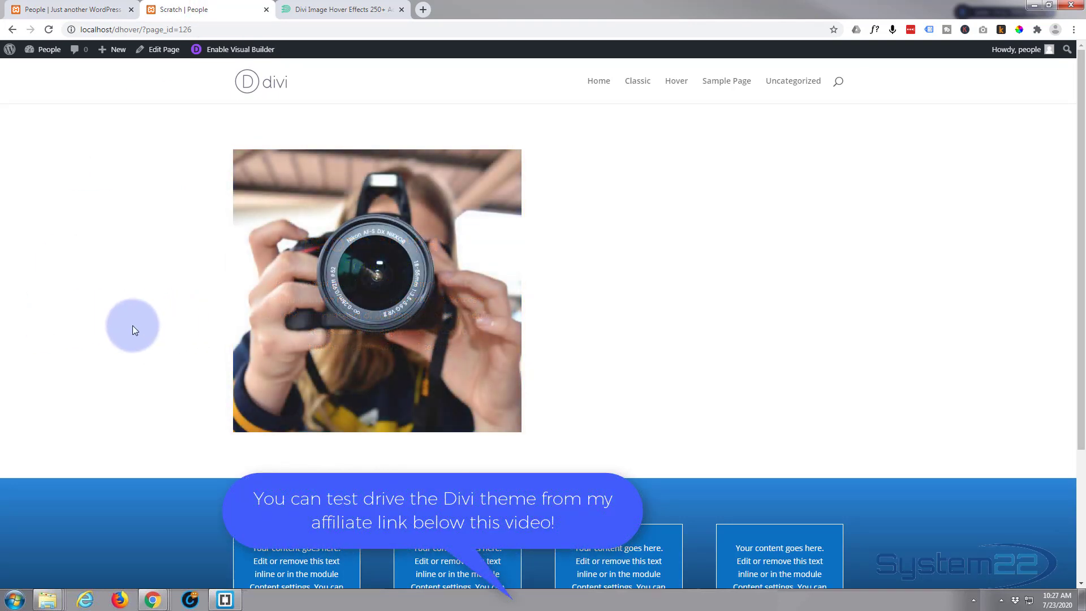
{"action": "mouse_move", "coordinate": [374, 302]}
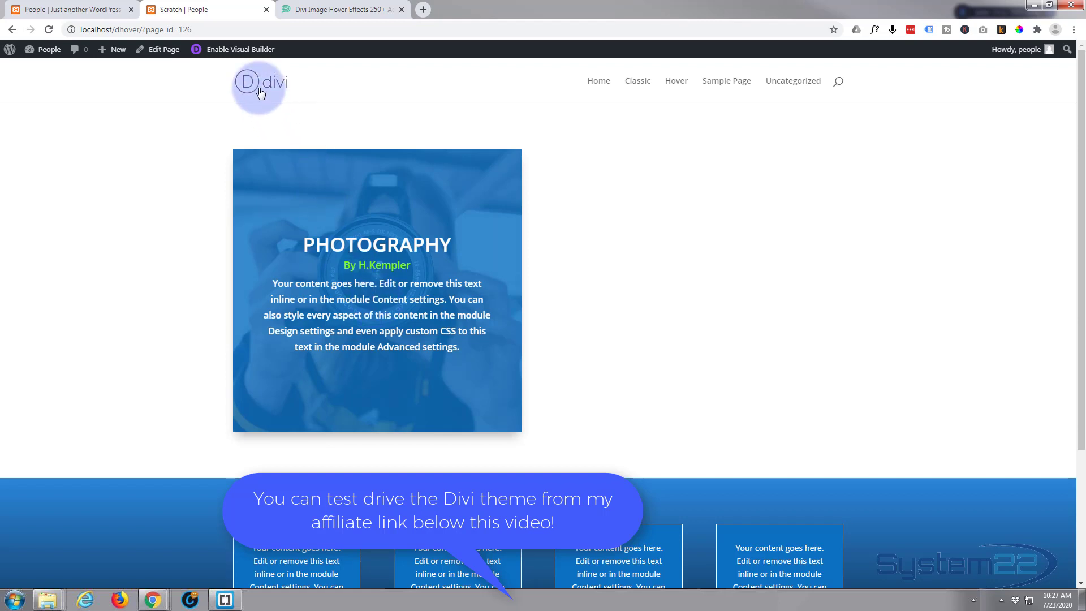
{"action": "left_click", "coordinate": [239, 49]}
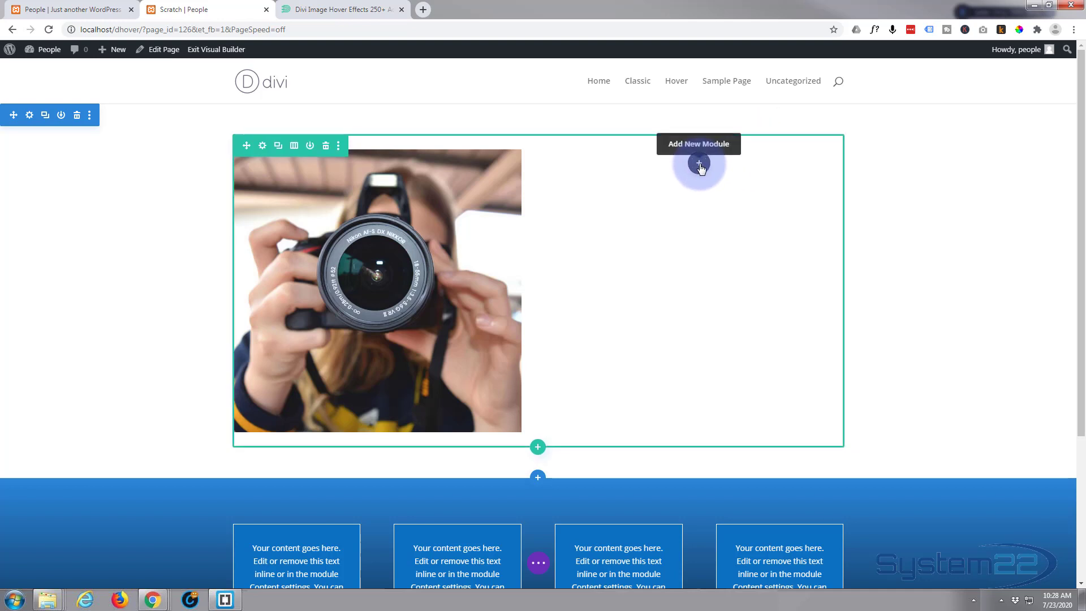
Insert a Text module with placeholder text into the empty right column and save it.
{"action": "left_click", "coordinate": [699, 164]}
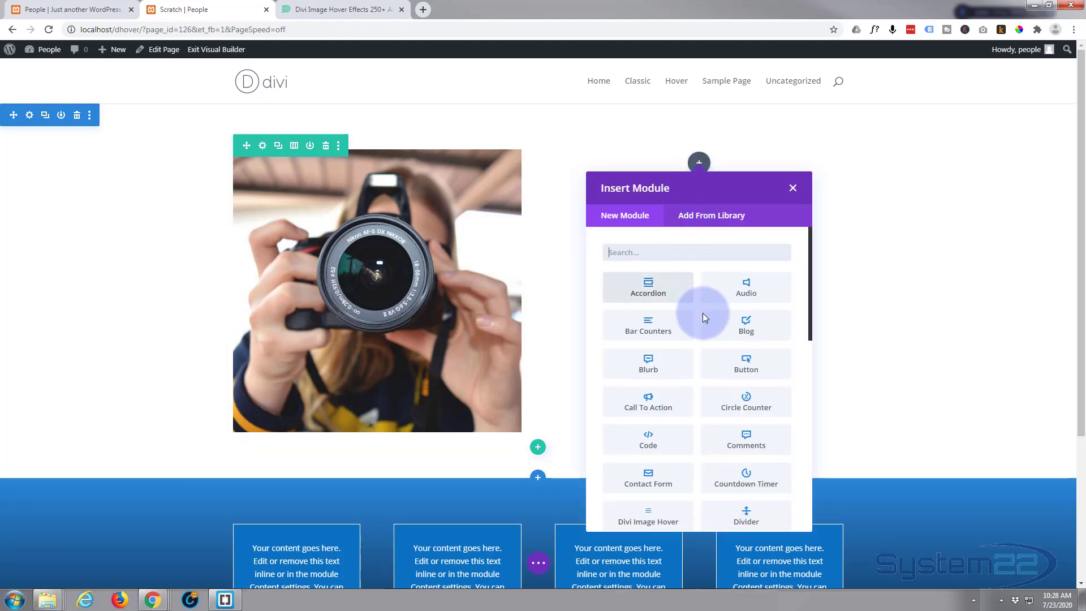
{"action": "scroll", "coordinate": [718, 328], "scroll_direction": "down", "scroll_amount": 3}
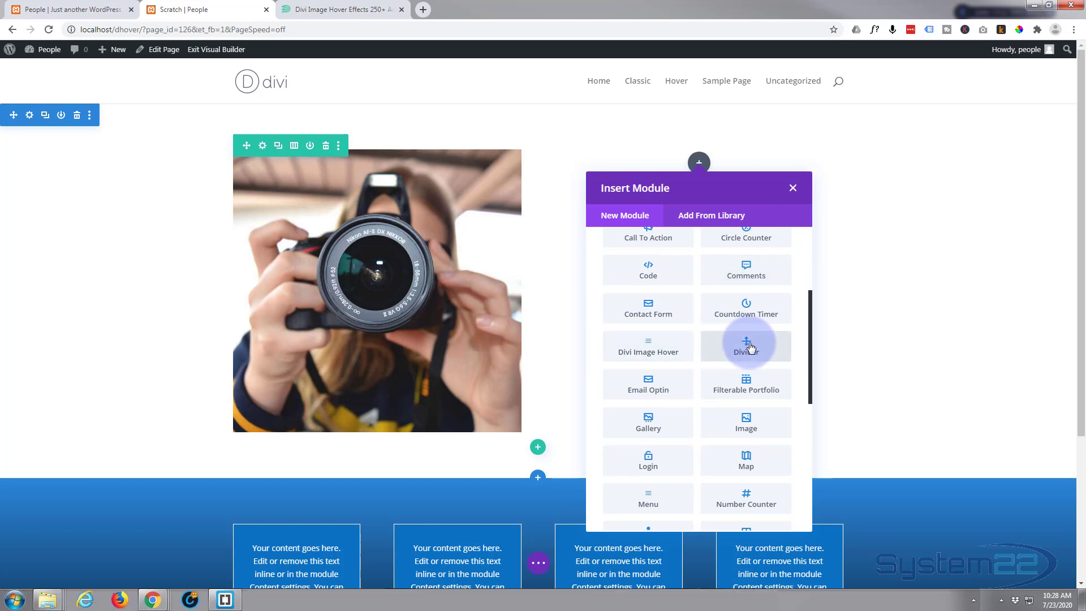
{"action": "scroll", "coordinate": [750, 347], "scroll_direction": "down", "scroll_amount": 5}
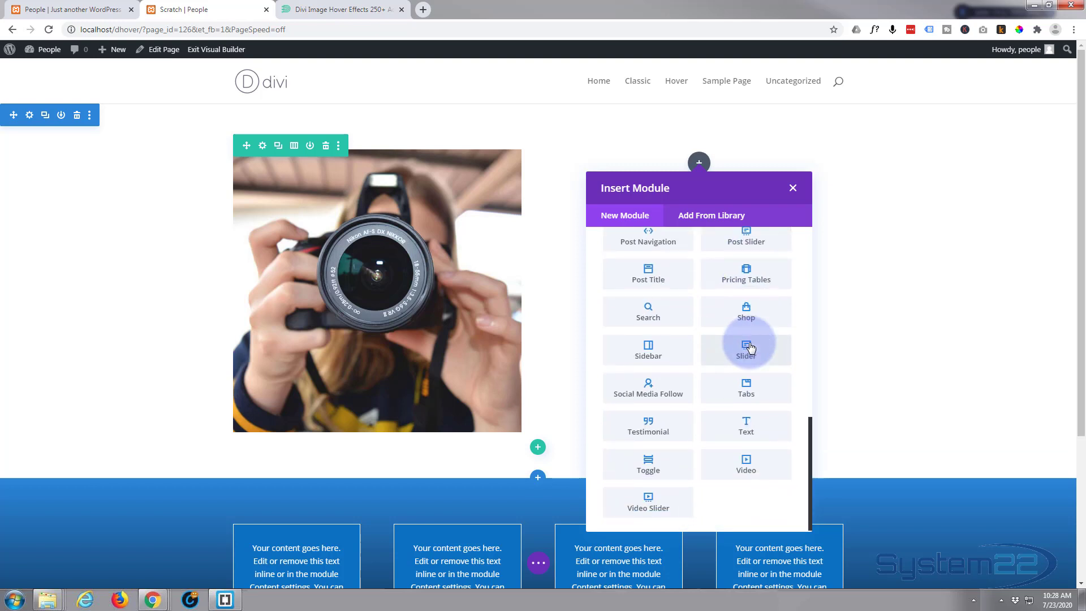
{"action": "left_click", "coordinate": [758, 428]}
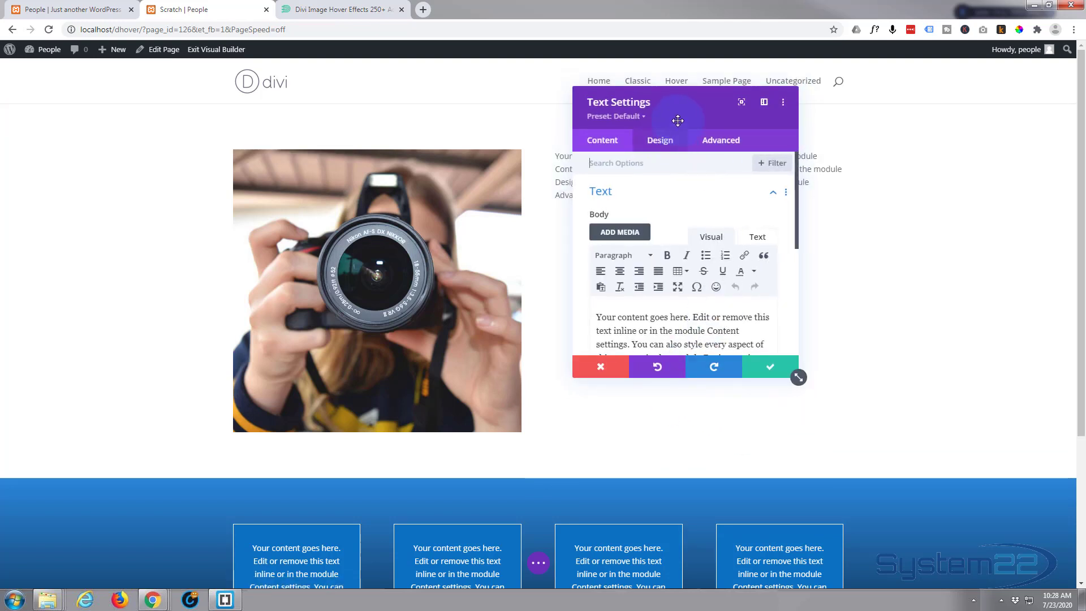
{"action": "left_click_drag", "start_coordinate": [688, 106], "coordinate": [376, 150]}
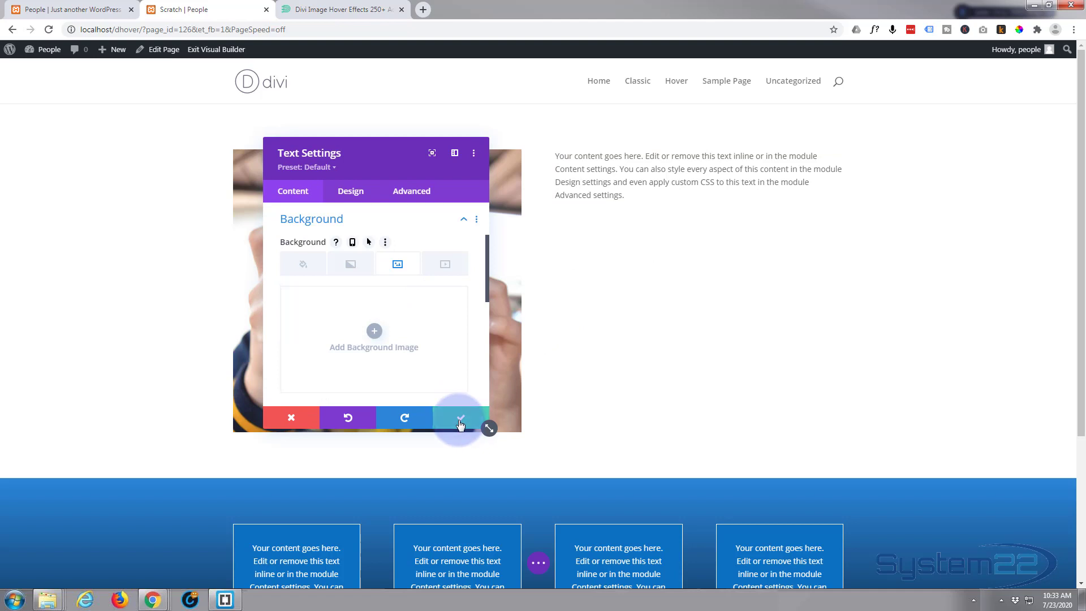
{"action": "left_click", "coordinate": [459, 412]}
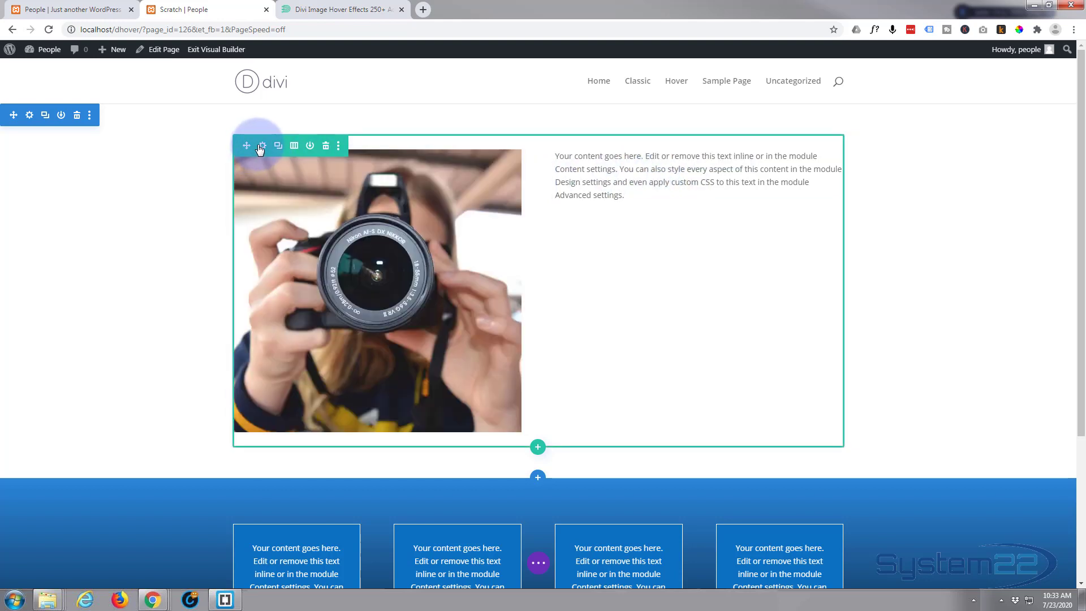
Set the right column's background image to the vegetables photo from the Media Library, saving column and row.
{"action": "left_click", "coordinate": [262, 147]}
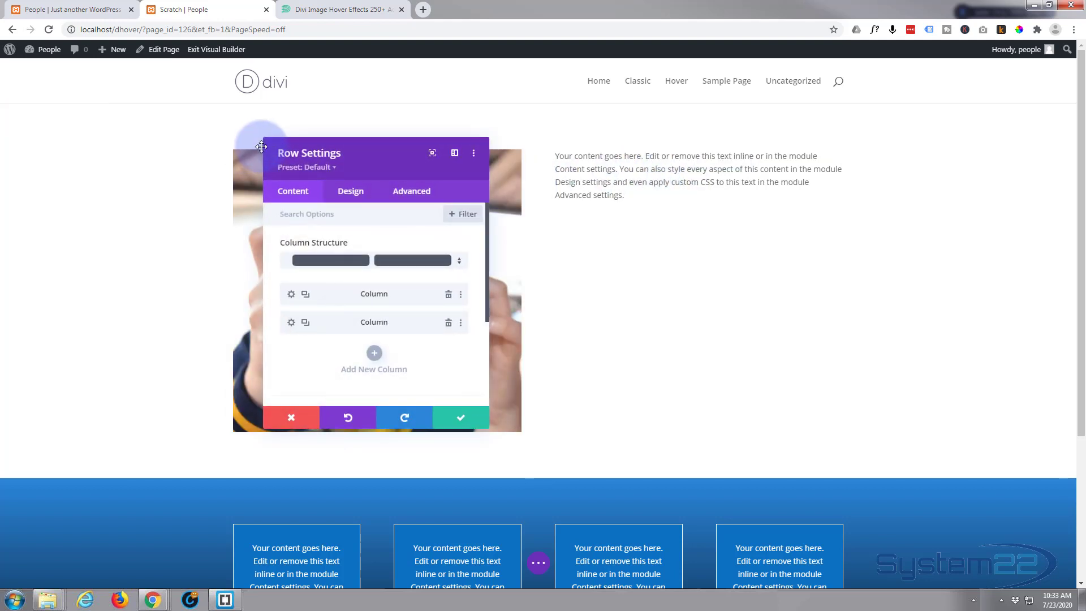
{"action": "left_click", "coordinate": [267, 205]}
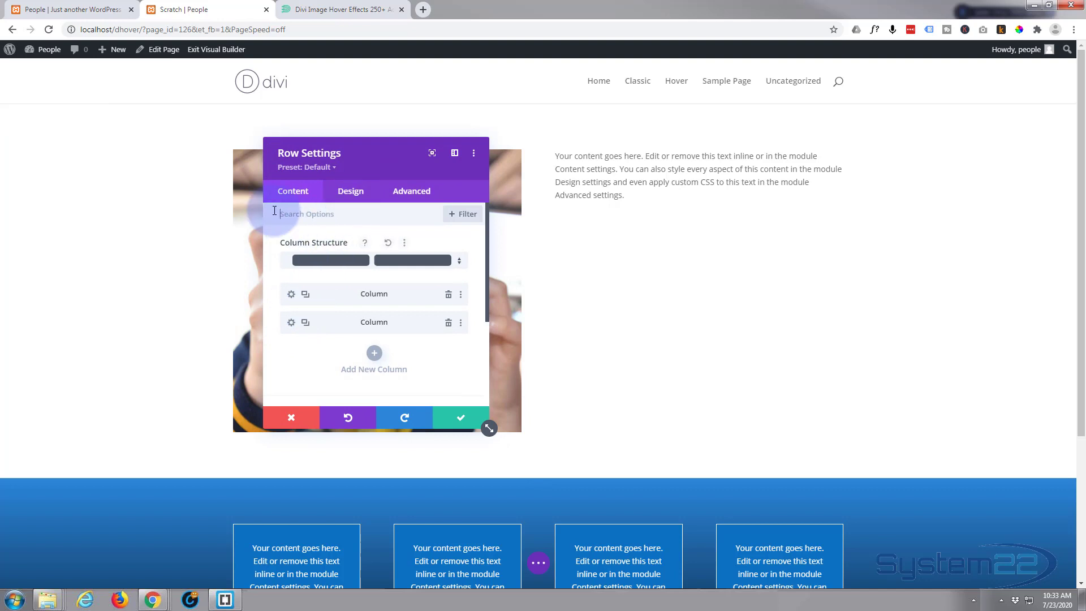
{"action": "left_click", "coordinate": [291, 324]}
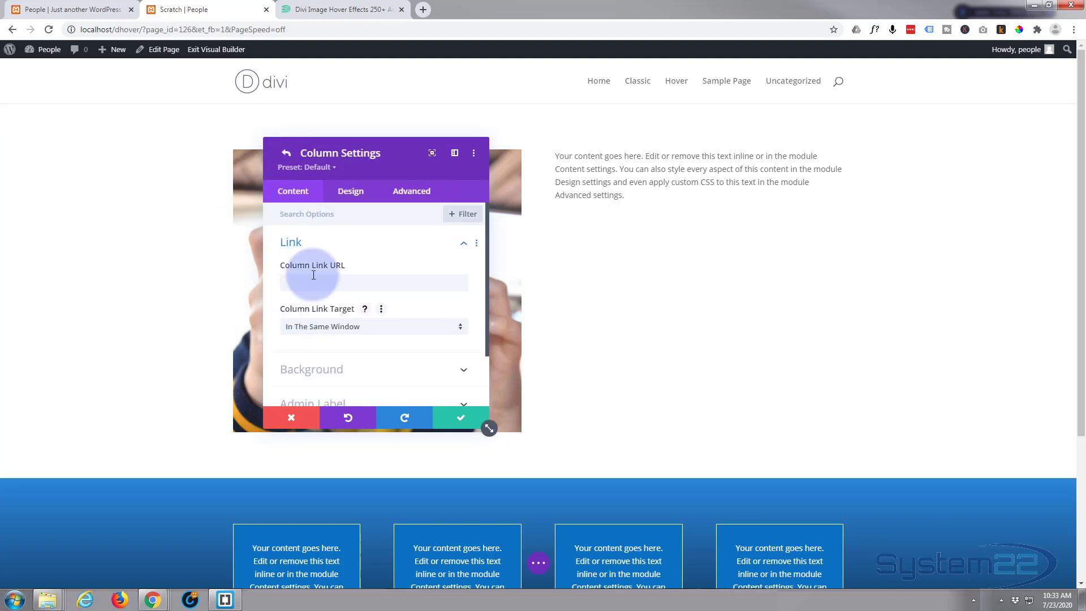
{"action": "scroll", "coordinate": [343, 258], "scroll_direction": "down", "scroll_amount": 1}
{"action": "left_click", "coordinate": [388, 310]}
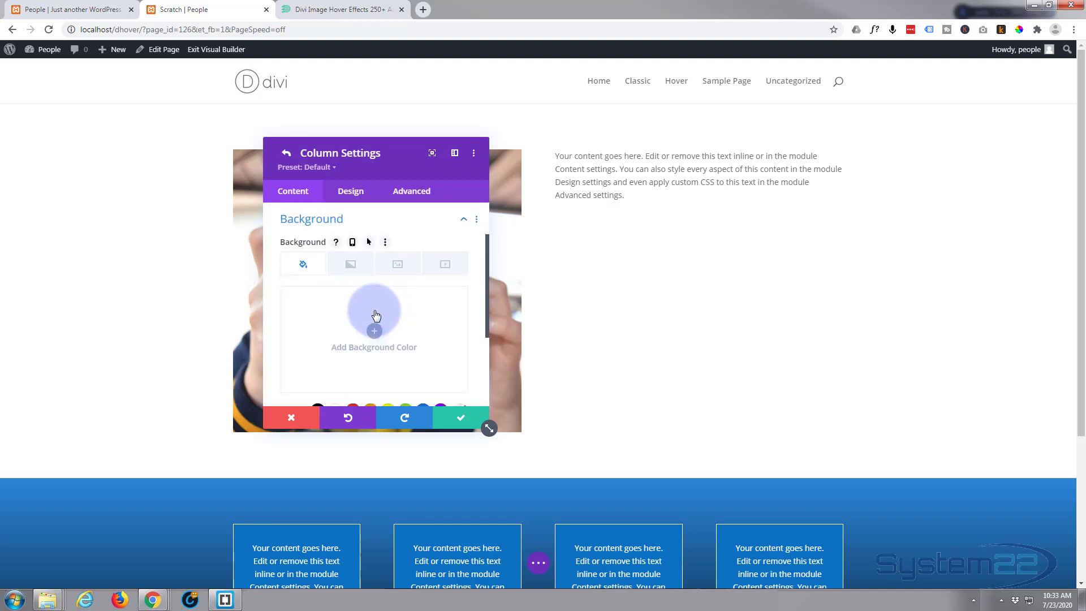
{"action": "left_click", "coordinate": [395, 265]}
{"action": "left_click", "coordinate": [375, 332]}
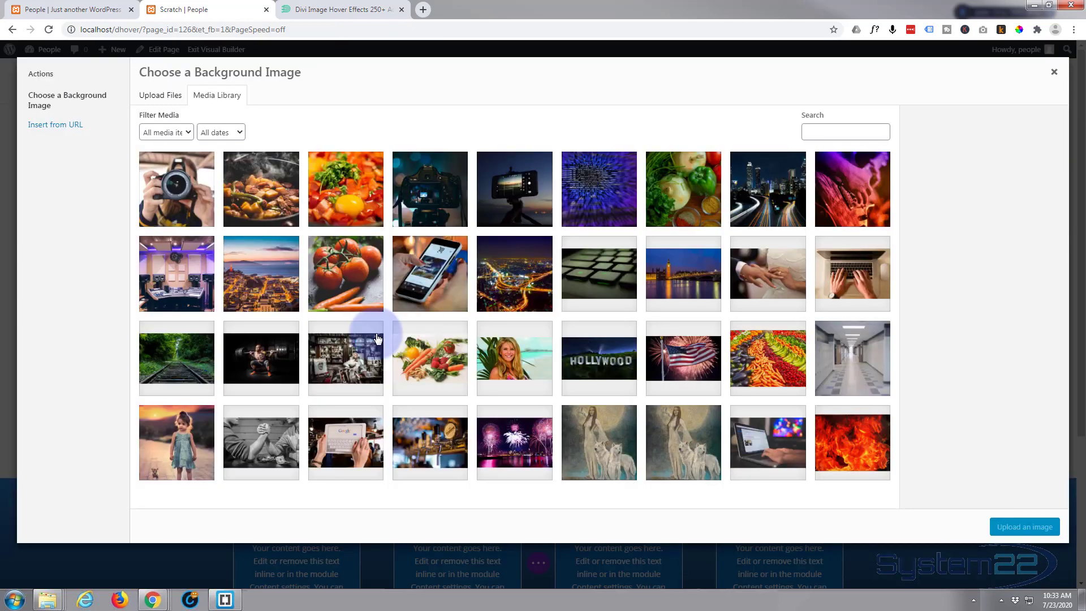
{"action": "left_click", "coordinate": [668, 194]}
{"action": "left_click", "coordinate": [1017, 531]}
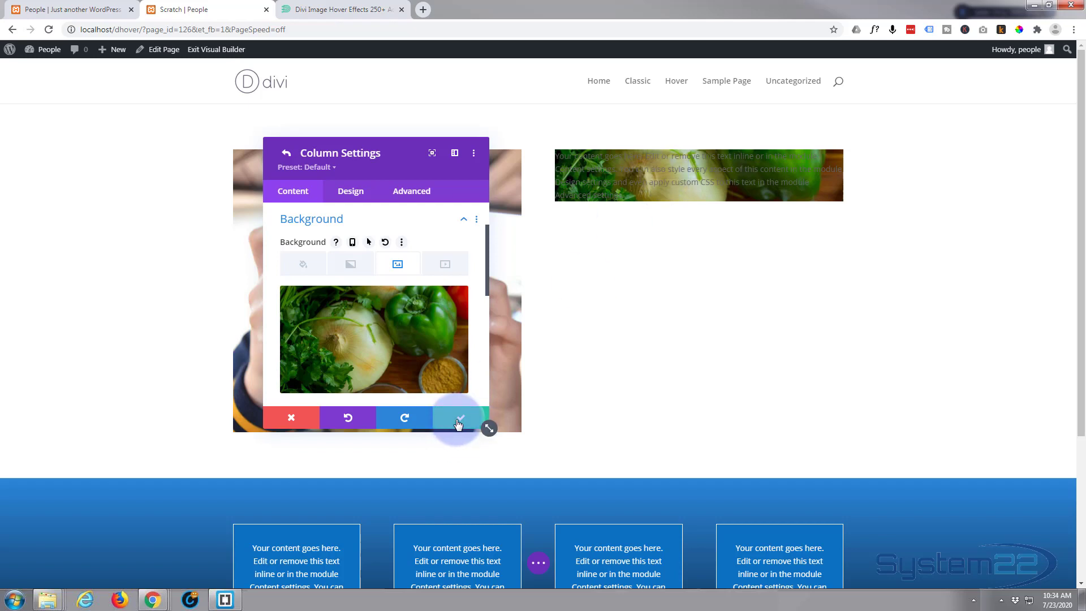
{"action": "left_click", "coordinate": [458, 424]}
{"action": "left_click", "coordinate": [458, 425]}
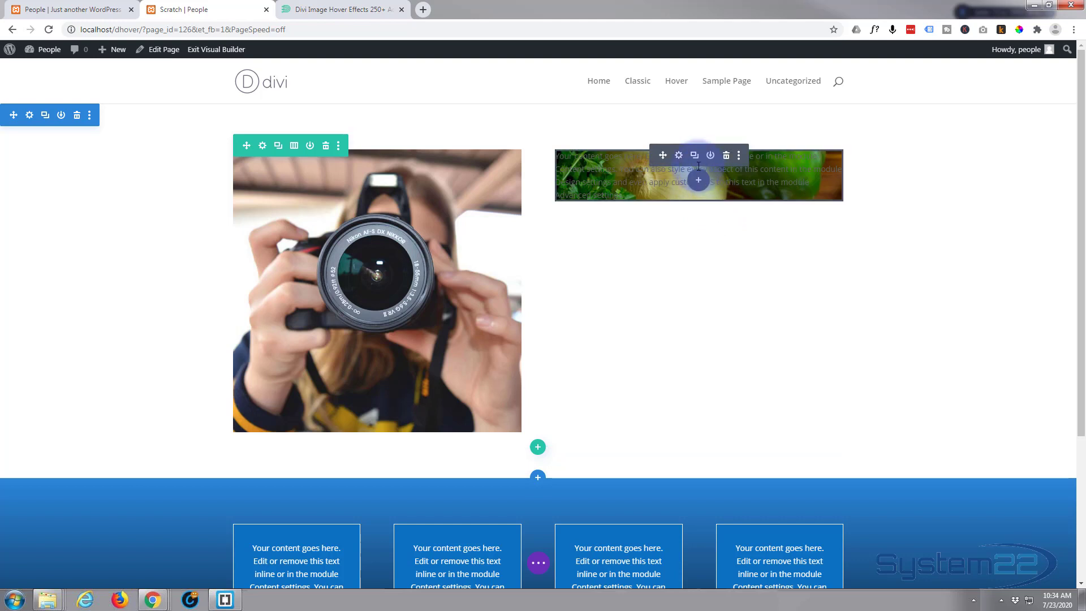
Set the text module's Sizing minimum height to 500px.
{"action": "left_click", "coordinate": [679, 157]}
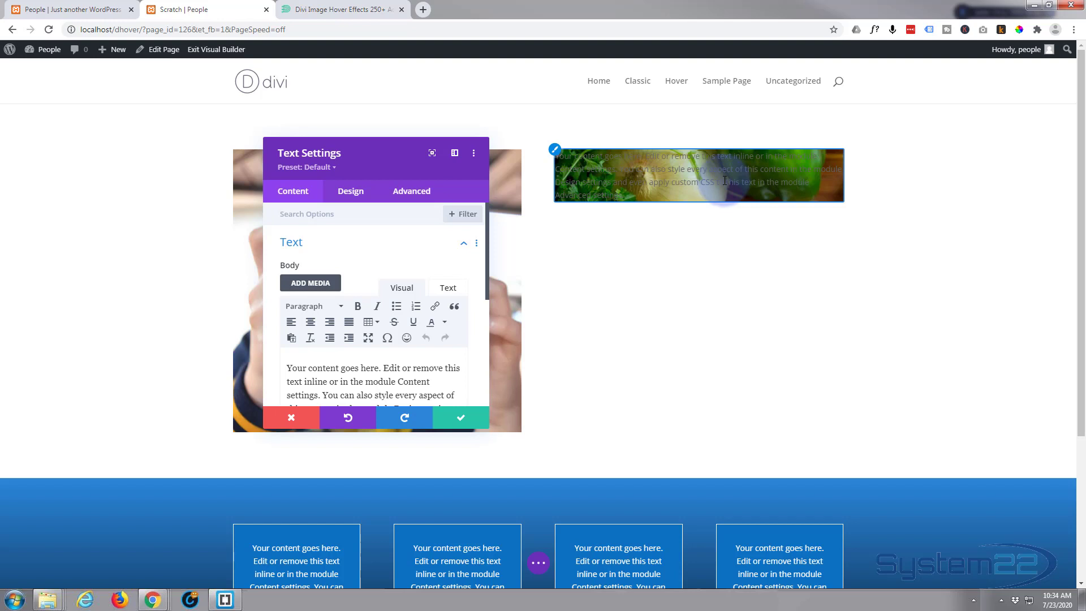
{"action": "left_click", "coordinate": [357, 193]}
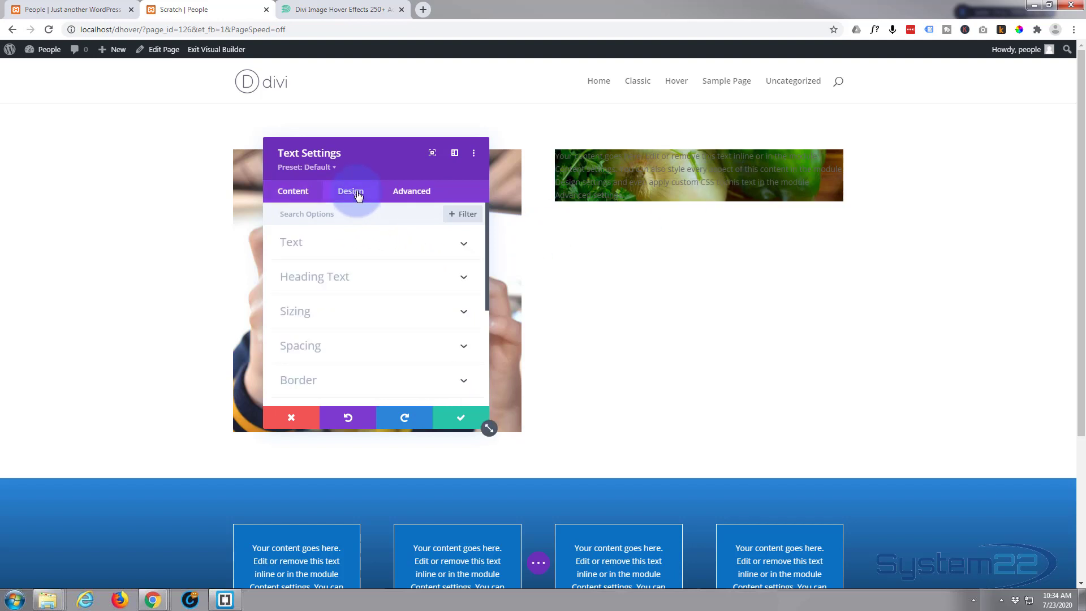
{"action": "left_click", "coordinate": [381, 321]}
{"action": "scroll", "coordinate": [381, 306], "scroll_direction": "down", "scroll_amount": 3}
{"action": "scroll", "coordinate": [381, 307], "scroll_direction": "down", "scroll_amount": 1}
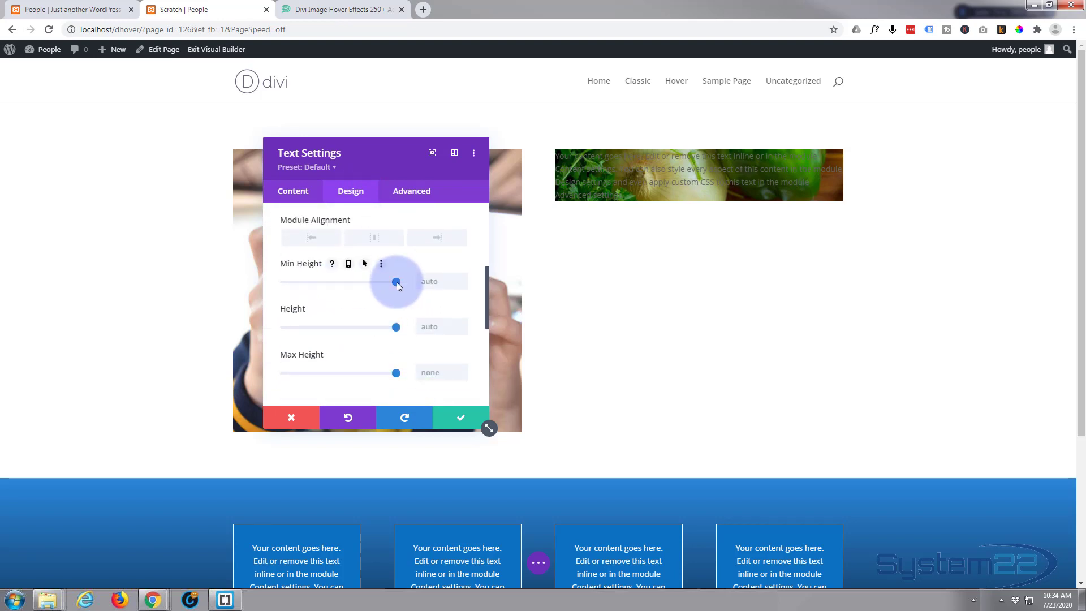
{"action": "left_click_drag", "start_coordinate": [396, 282], "coordinate": [334, 275]}
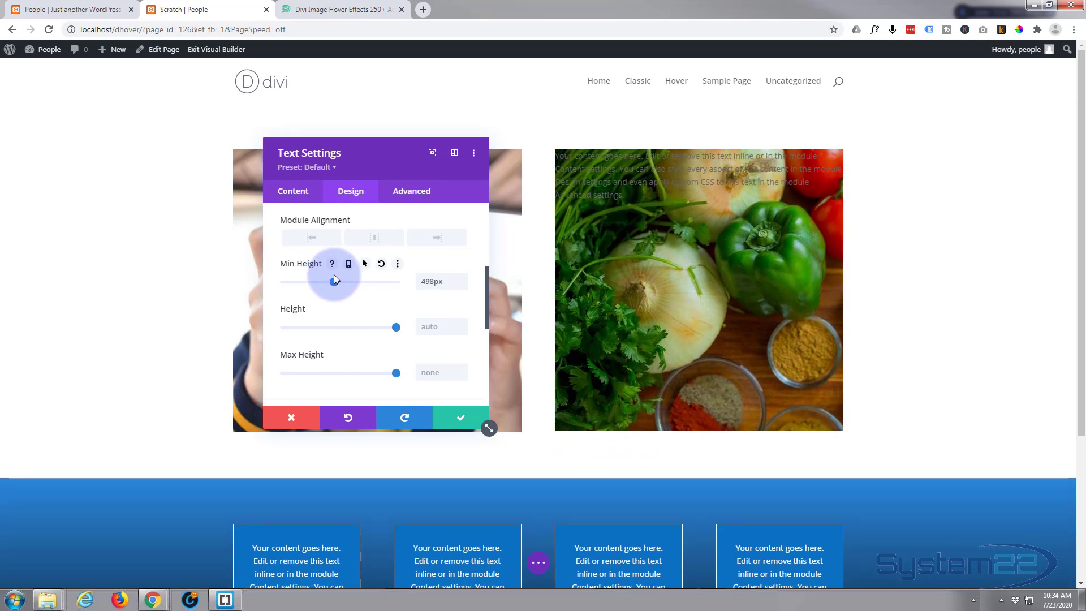
{"action": "left_click", "coordinate": [462, 278]}
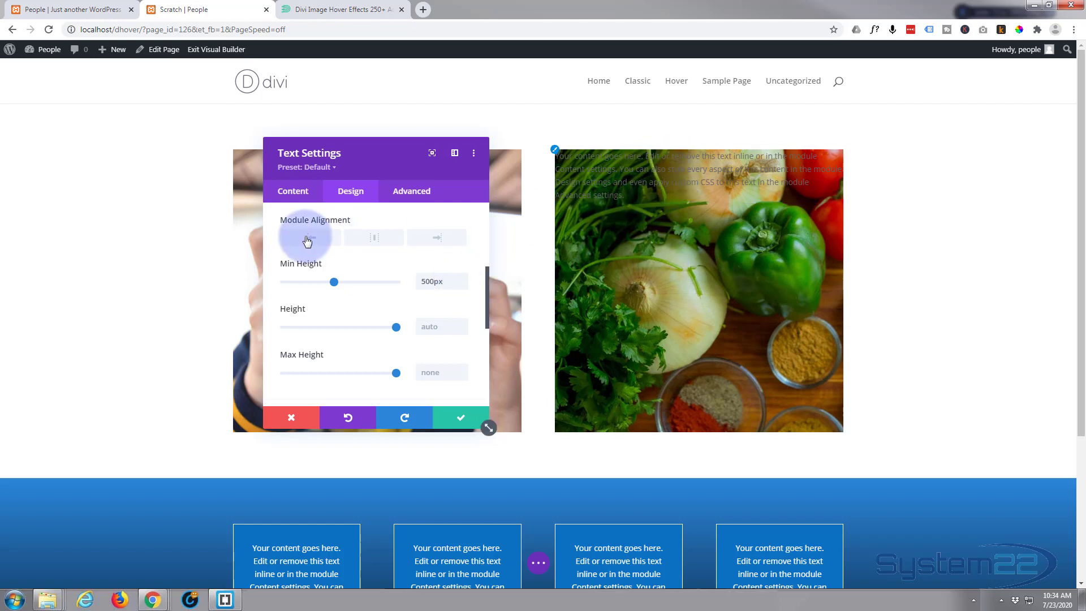
{"action": "left_click", "coordinate": [295, 193]}
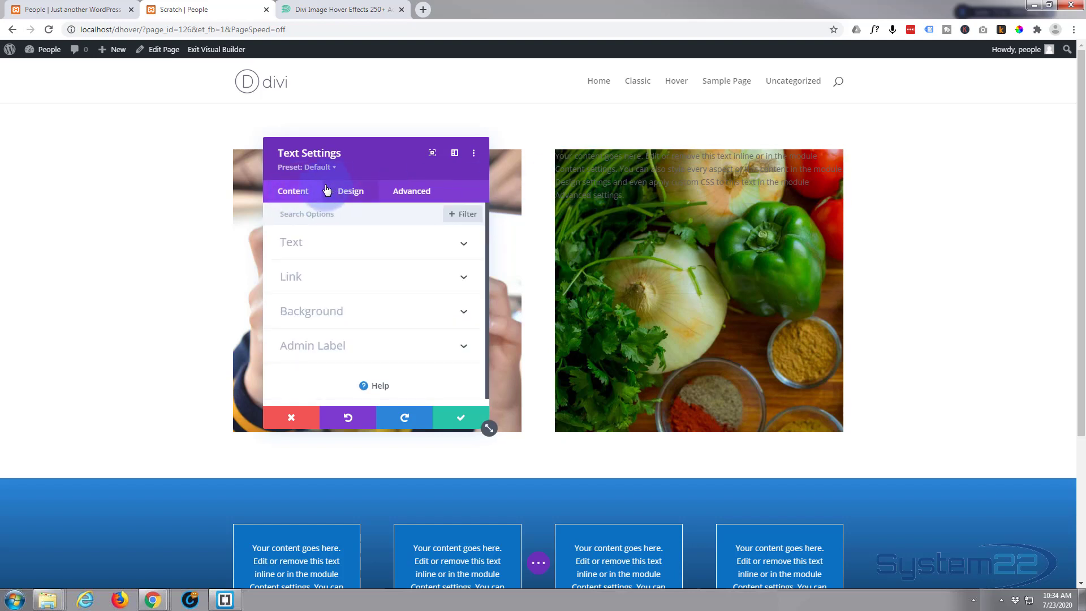
Give the text module a solid green #3b8406 background colour.
{"action": "left_click", "coordinate": [439, 317]}
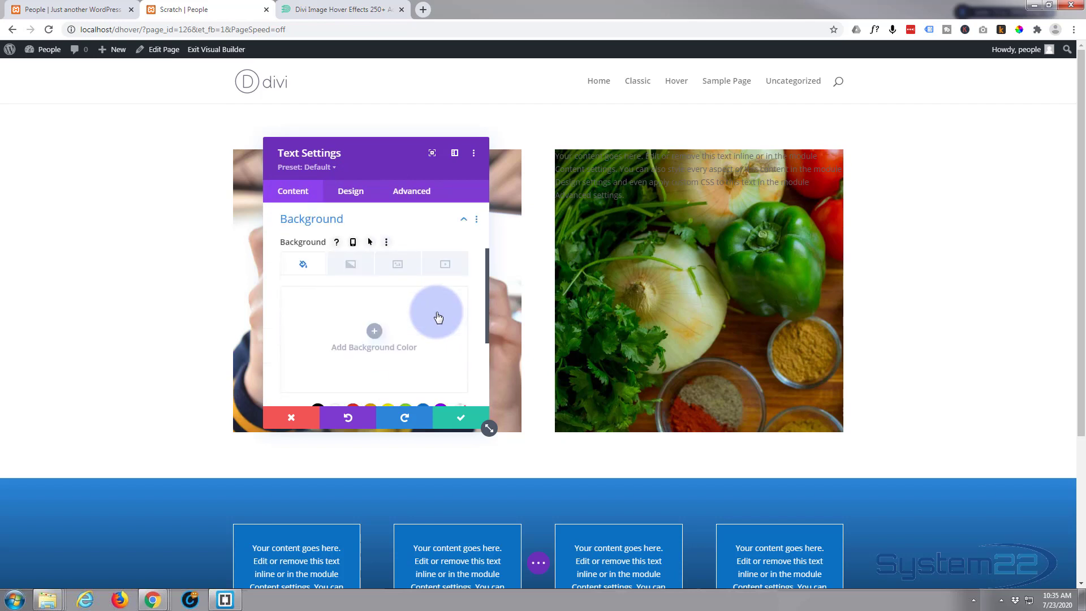
{"action": "scroll", "coordinate": [436, 320], "scroll_direction": "down", "scroll_amount": 1}
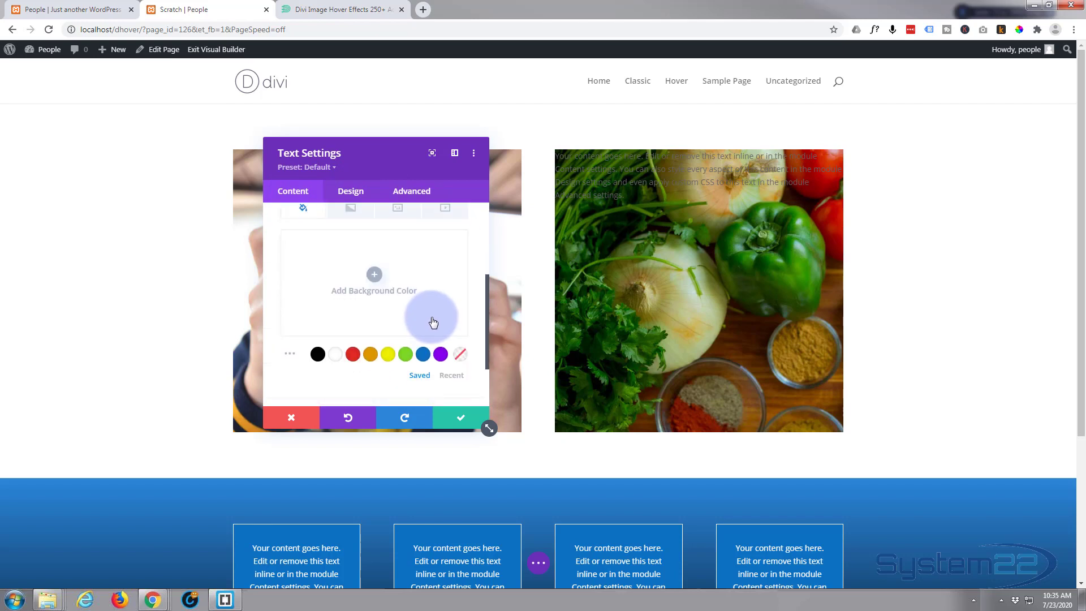
{"action": "left_click", "coordinate": [405, 355]}
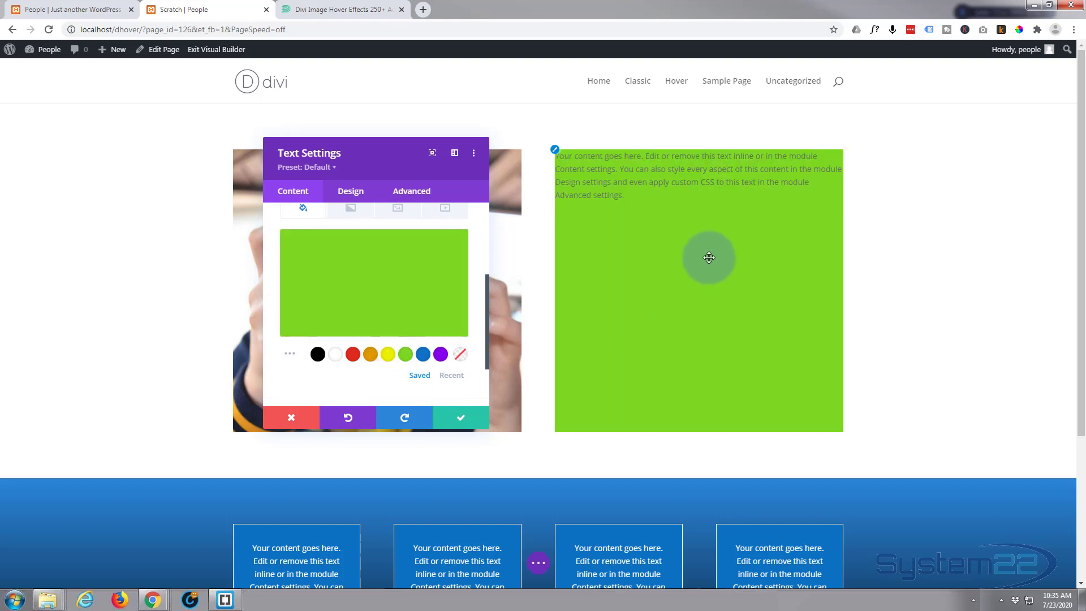
{"action": "left_click", "coordinate": [368, 276]}
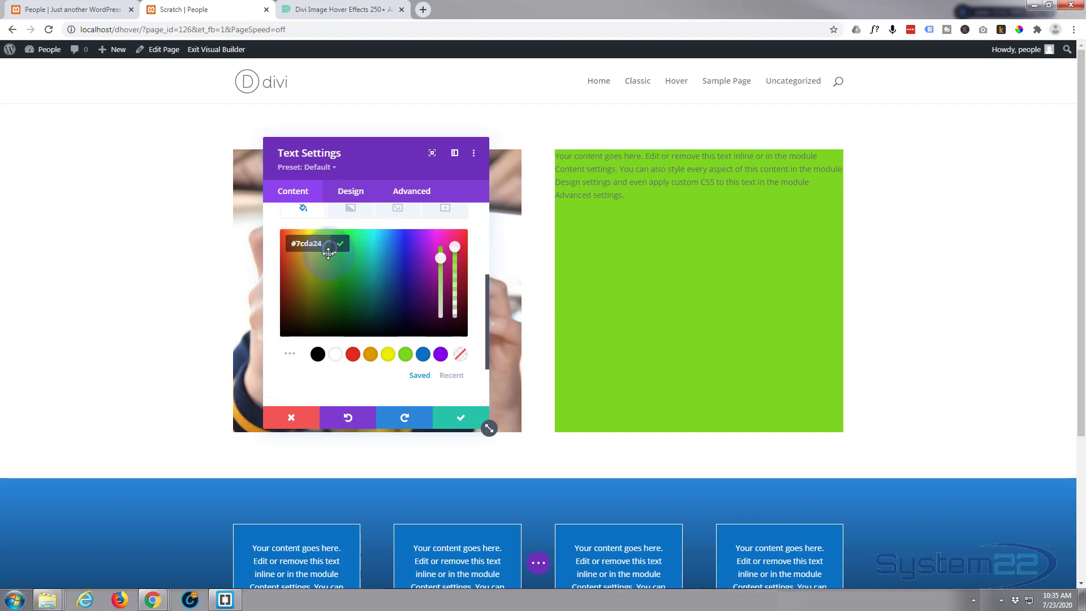
{"action": "left_click", "coordinate": [298, 247]}
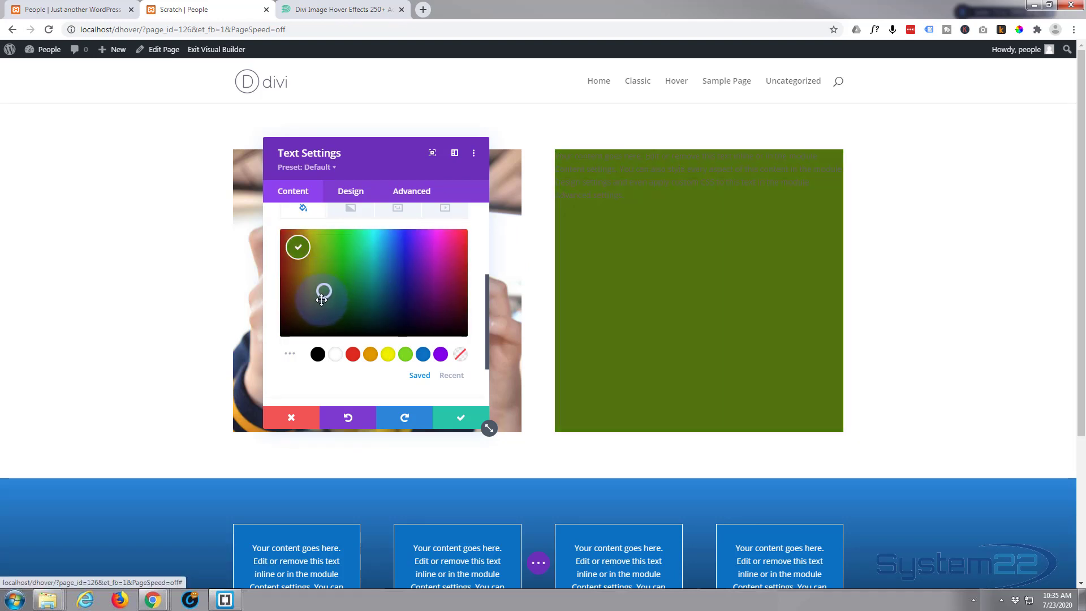
{"action": "left_click", "coordinate": [326, 284]}
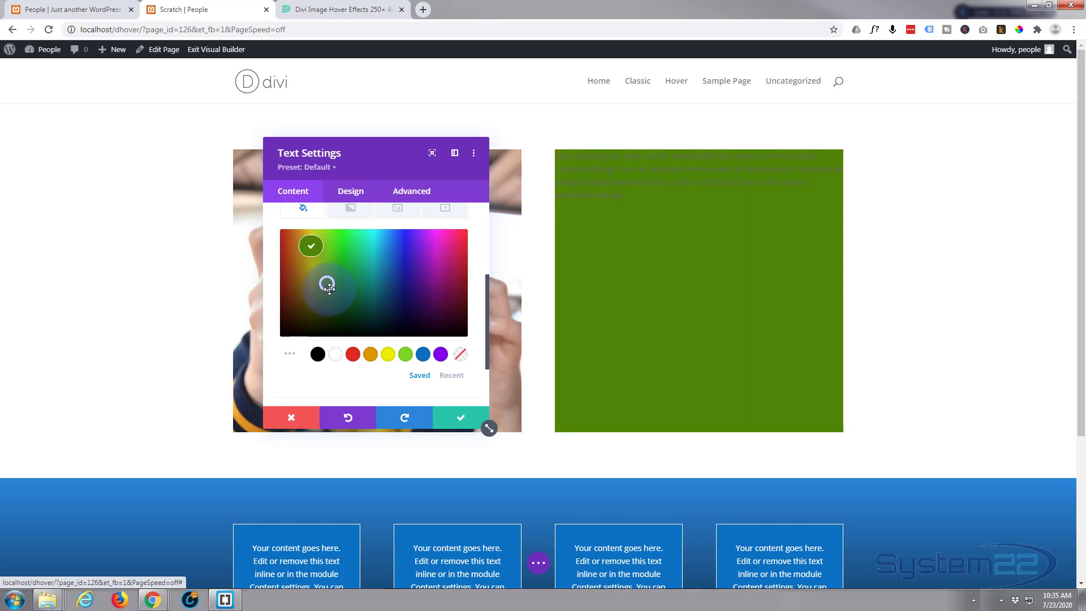
{"action": "left_click", "coordinate": [330, 288]}
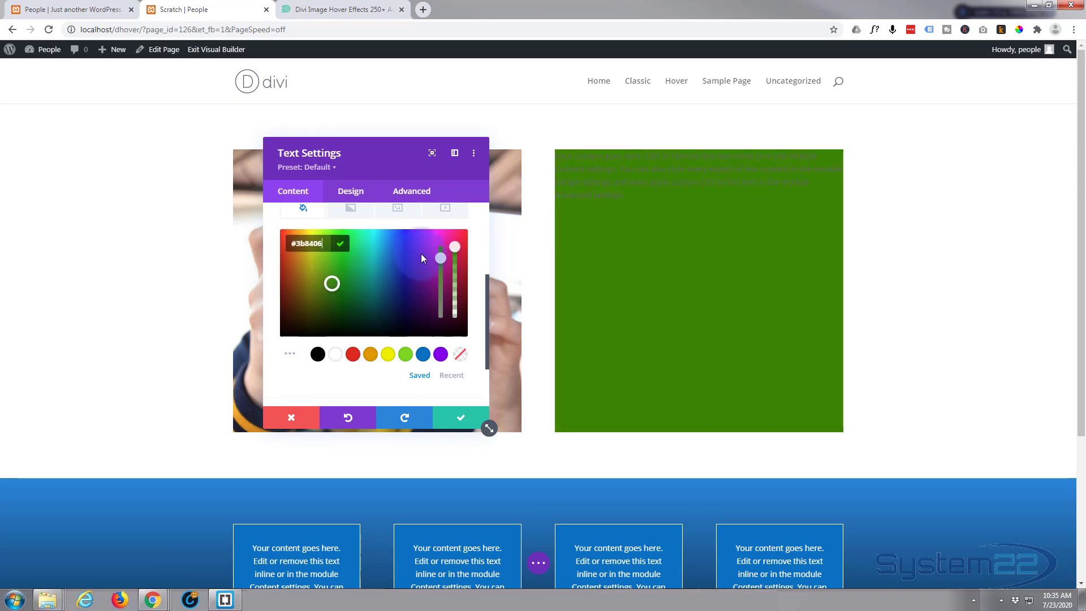
{"action": "left_click", "coordinate": [352, 192]}
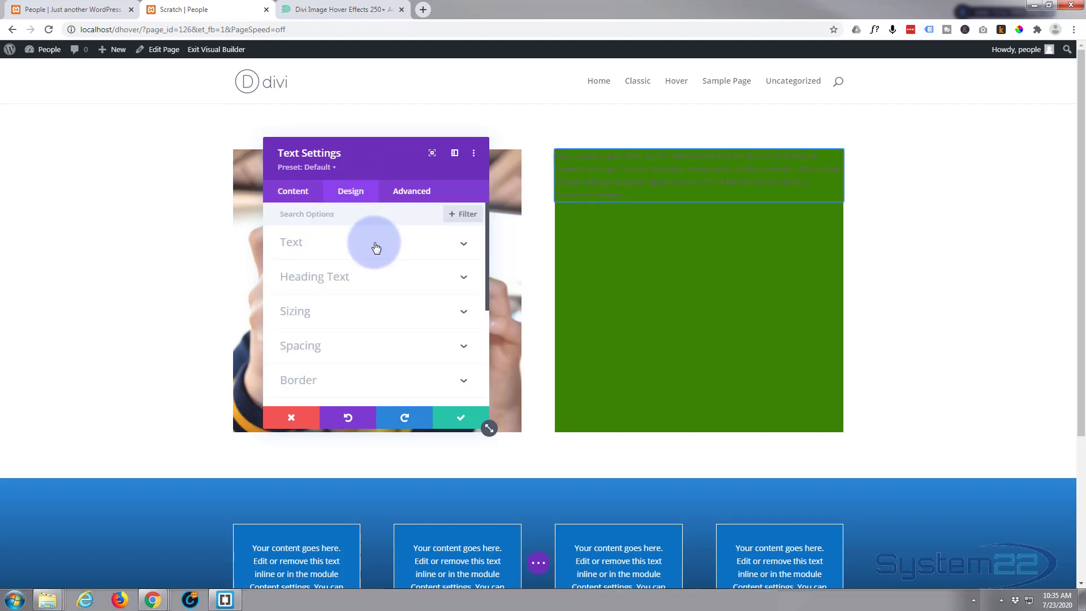
Set the module's body Text Color to Light so it reads white.
{"action": "left_click", "coordinate": [376, 248]}
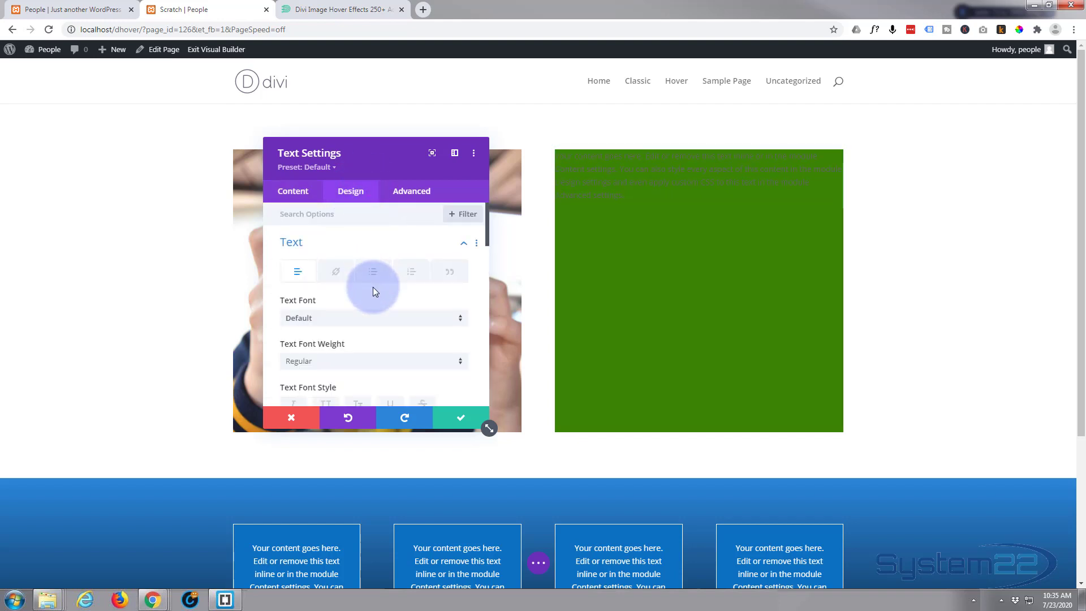
{"action": "scroll", "coordinate": [372, 287], "scroll_direction": "down", "scroll_amount": 2}
{"action": "scroll", "coordinate": [372, 287], "scroll_direction": "down", "scroll_amount": 4}
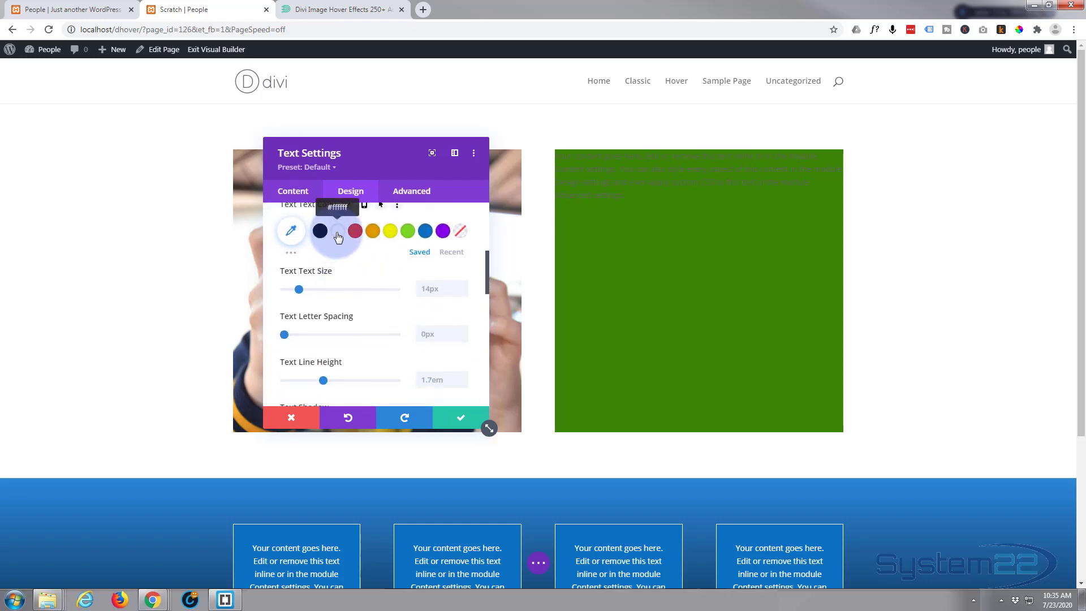
{"action": "scroll", "coordinate": [333, 273], "scroll_direction": "down", "scroll_amount": 5}
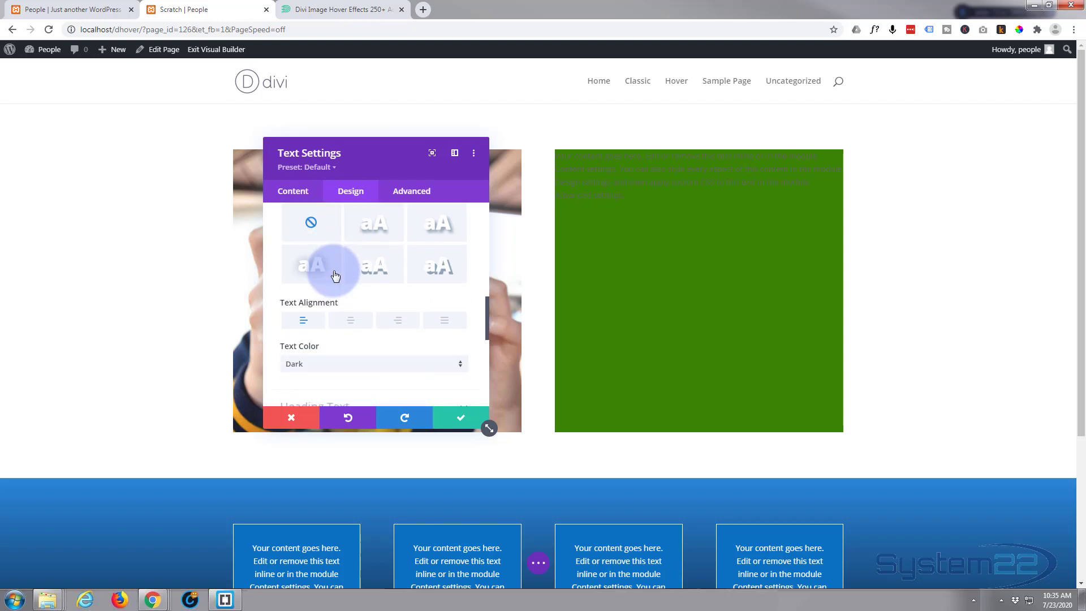
{"action": "scroll", "coordinate": [333, 271], "scroll_direction": "down", "scroll_amount": 2}
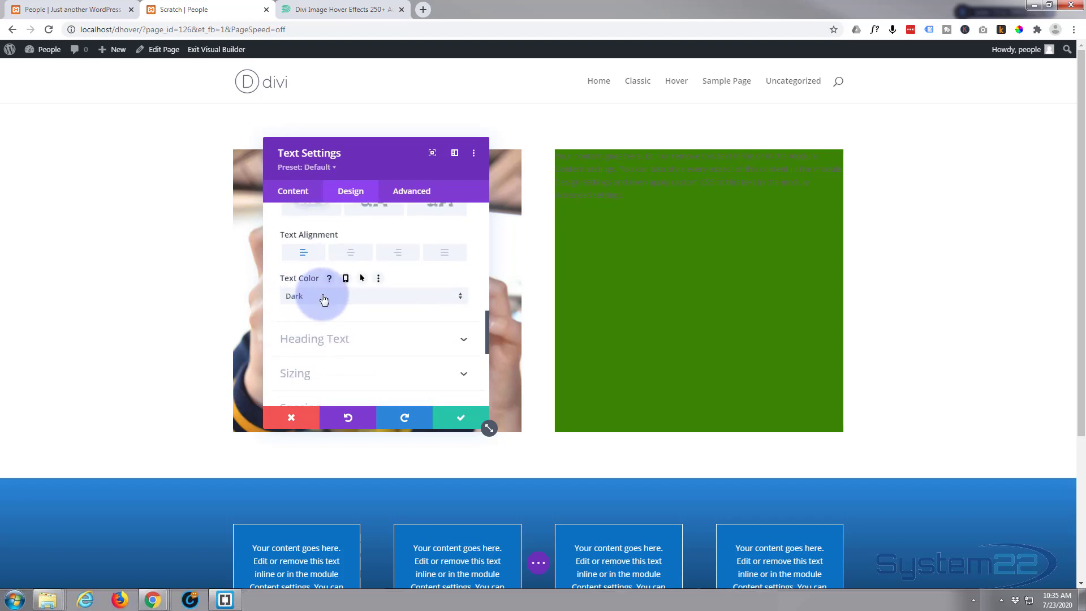
{"action": "left_click", "coordinate": [323, 299]}
{"action": "left_click", "coordinate": [323, 313]}
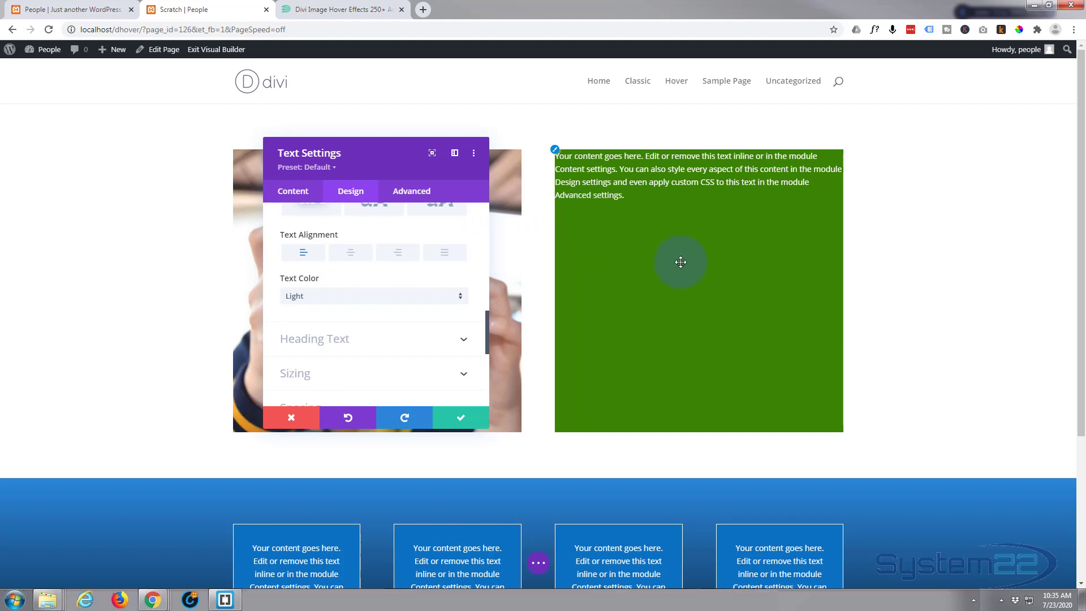
{"action": "scroll", "coordinate": [362, 249], "scroll_direction": "up", "scroll_amount": 3}
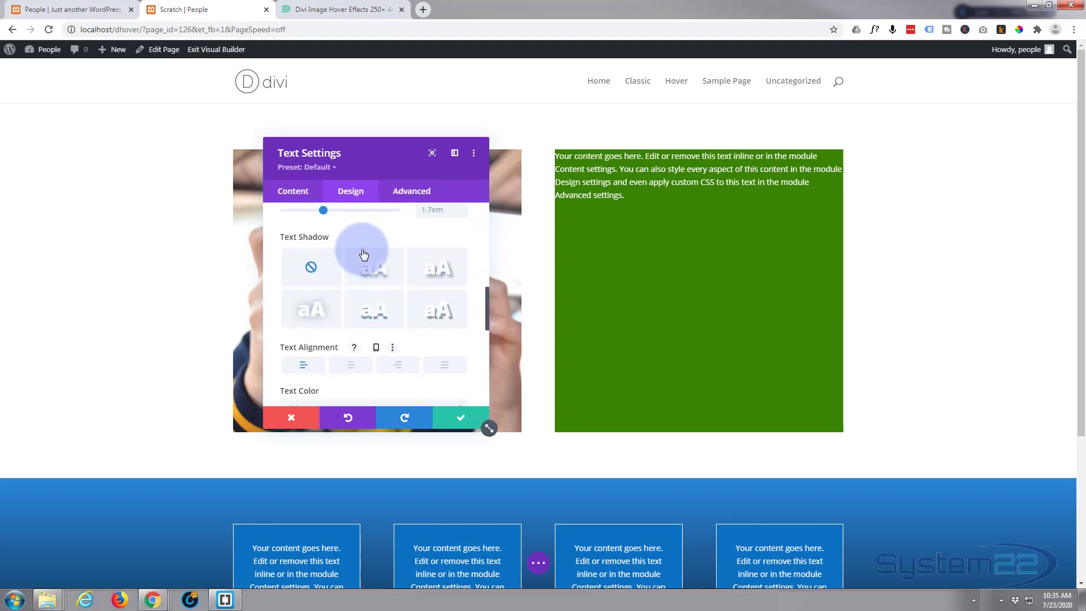
{"action": "scroll", "coordinate": [362, 255], "scroll_direction": "up", "scroll_amount": 5}
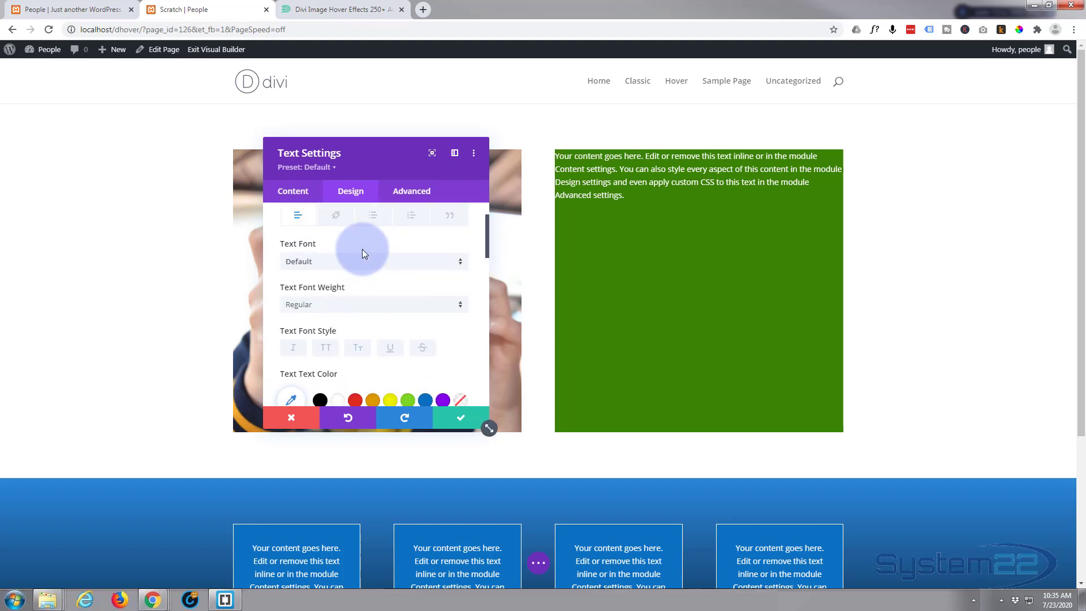
Type a 'Cooking' line and an author byline above the placeholder body text.
{"action": "left_click", "coordinate": [291, 192]}
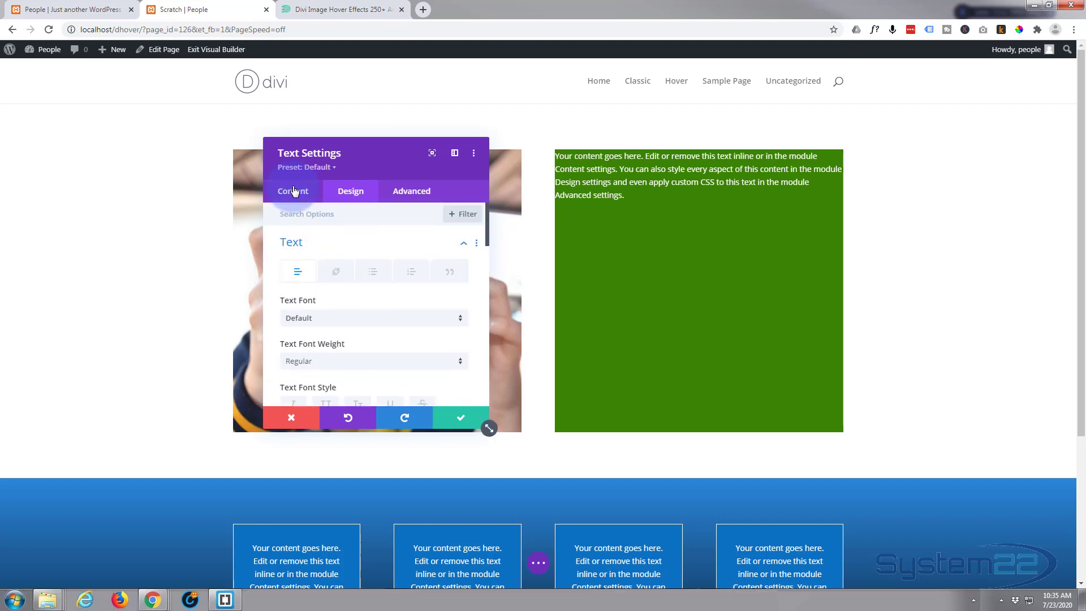
{"action": "left_click", "coordinate": [357, 255]}
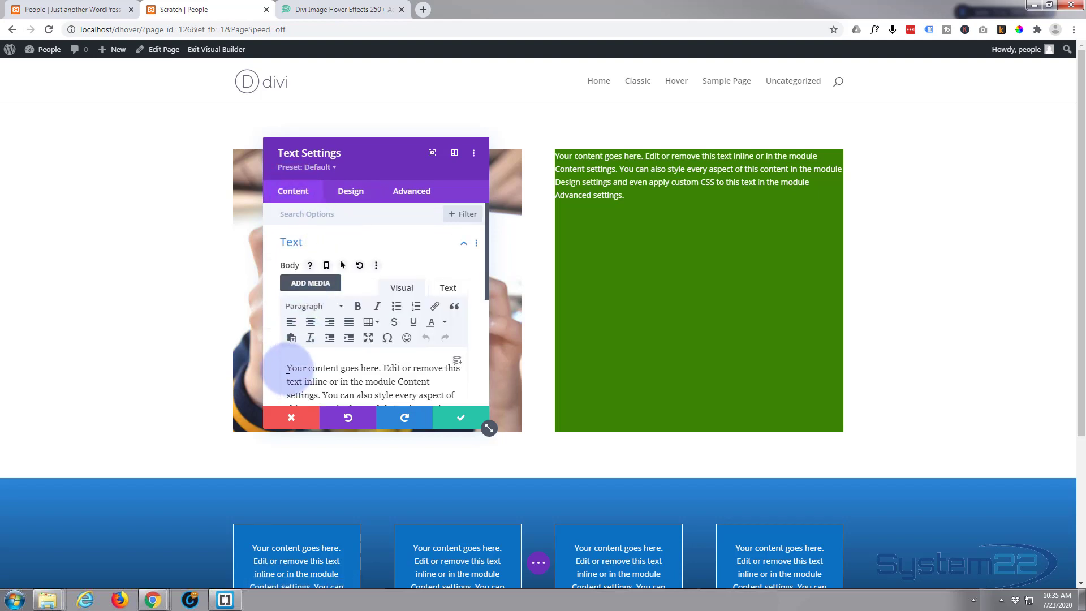
{"action": "mouse_move", "coordinate": [287, 369]}
{"action": "left_mouse_down"}
{"action": "mouse_move", "coordinate": [367, 371]}
{"action": "mouse_move", "coordinate": [285, 371]}
{"action": "left_mouse_up"}
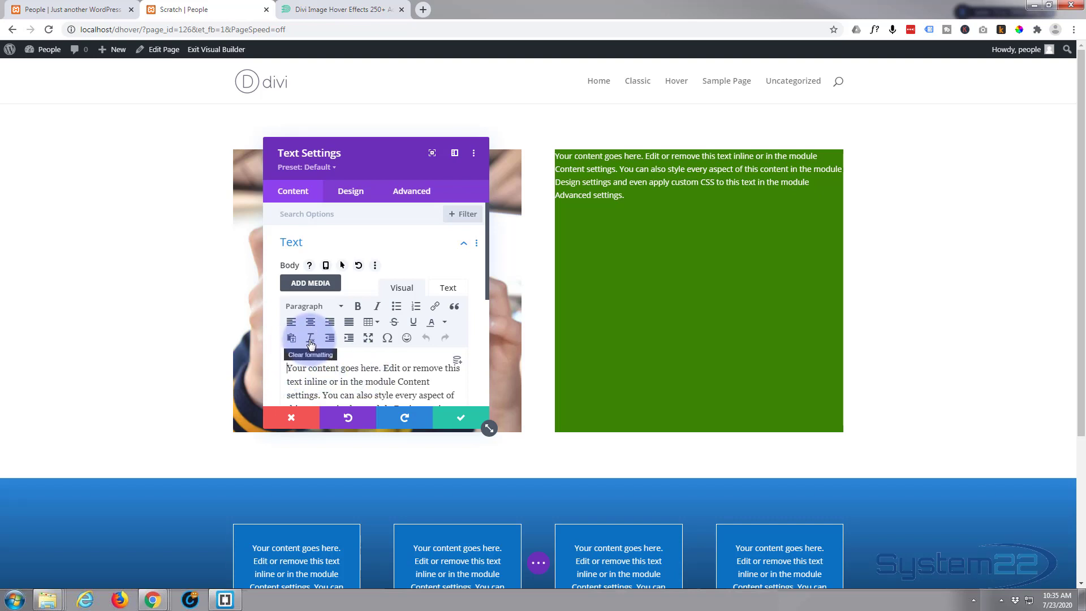
{"action": "type", "text": "Cooking"}
{"action": "key", "text": "Return"}
{"action": "type", "text": "With "}
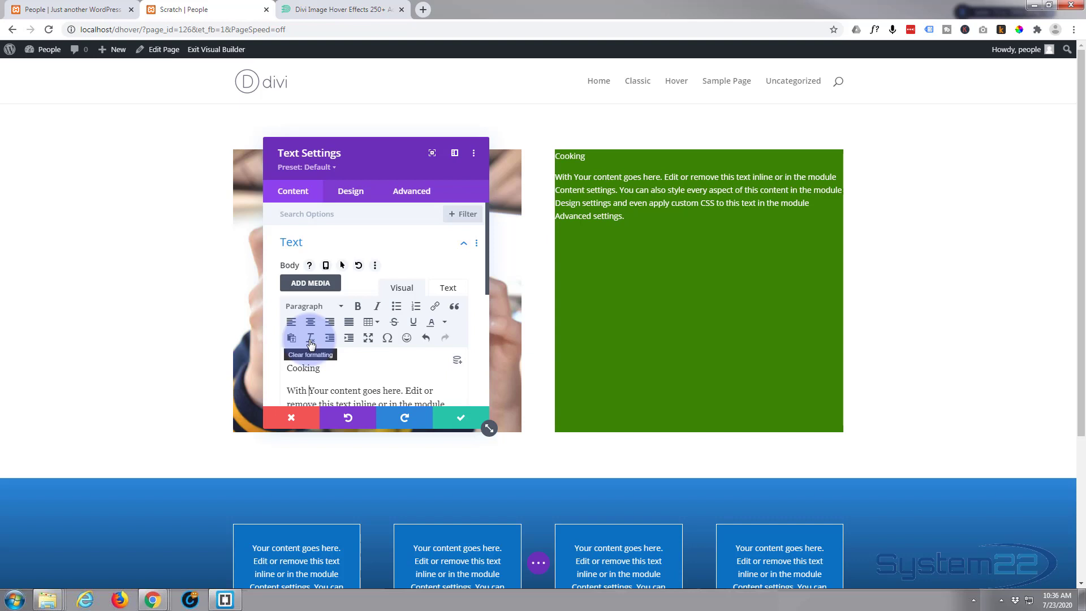
{"action": "type", "text": "J.B.Smith"}
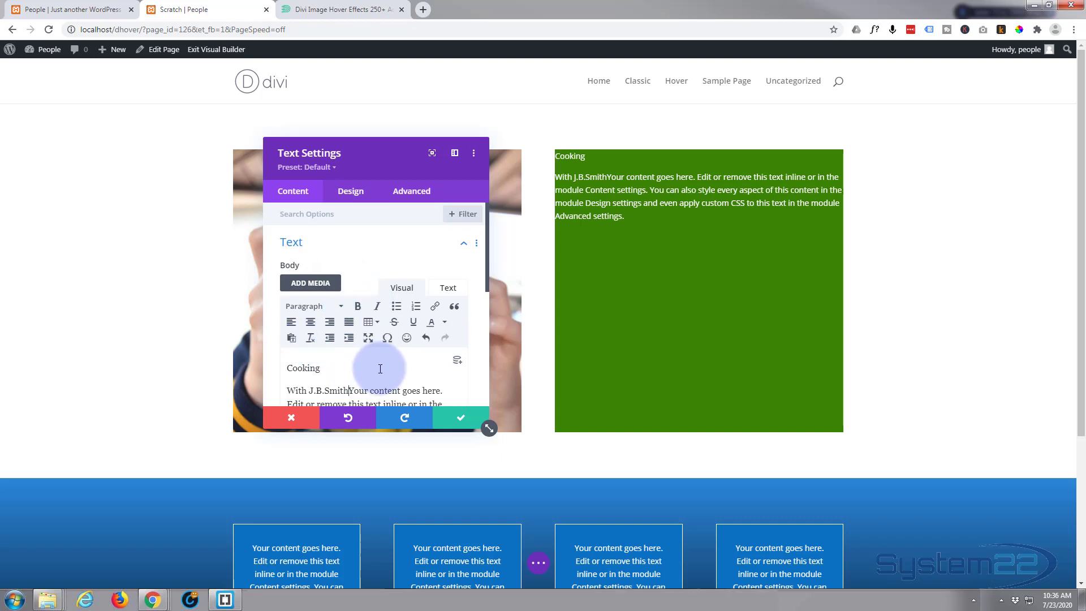
{"action": "key", "text": "Return"}
{"action": "scroll", "coordinate": [380, 363], "scroll_direction": "down", "scroll_amount": 1}
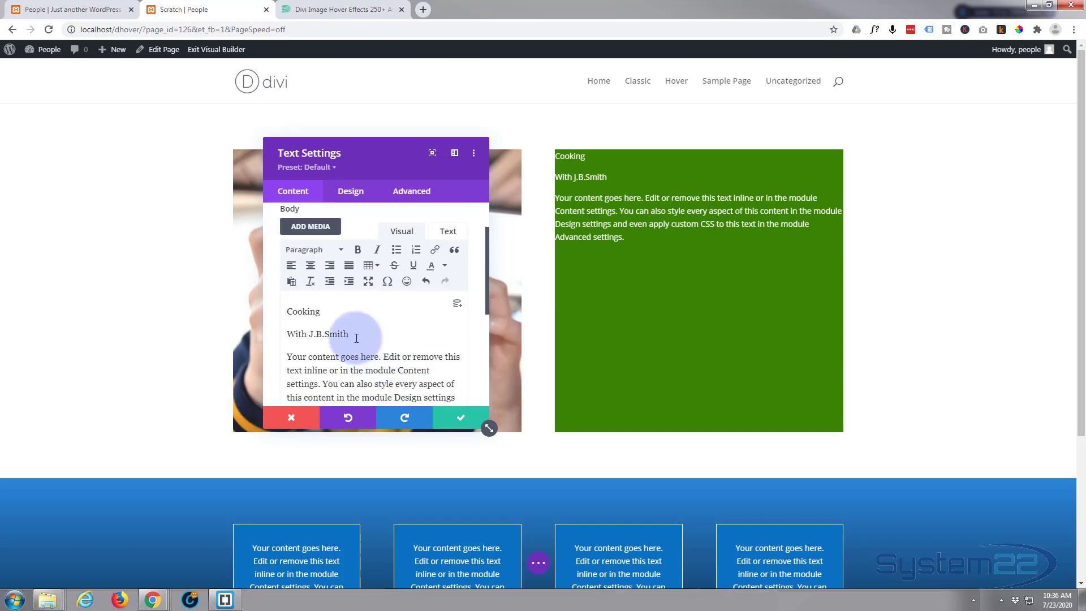
Format 'Cooking' as Heading 2 and the author byline as Heading 4.
{"action": "left_click_drag", "start_coordinate": [288, 310], "coordinate": [323, 310]}
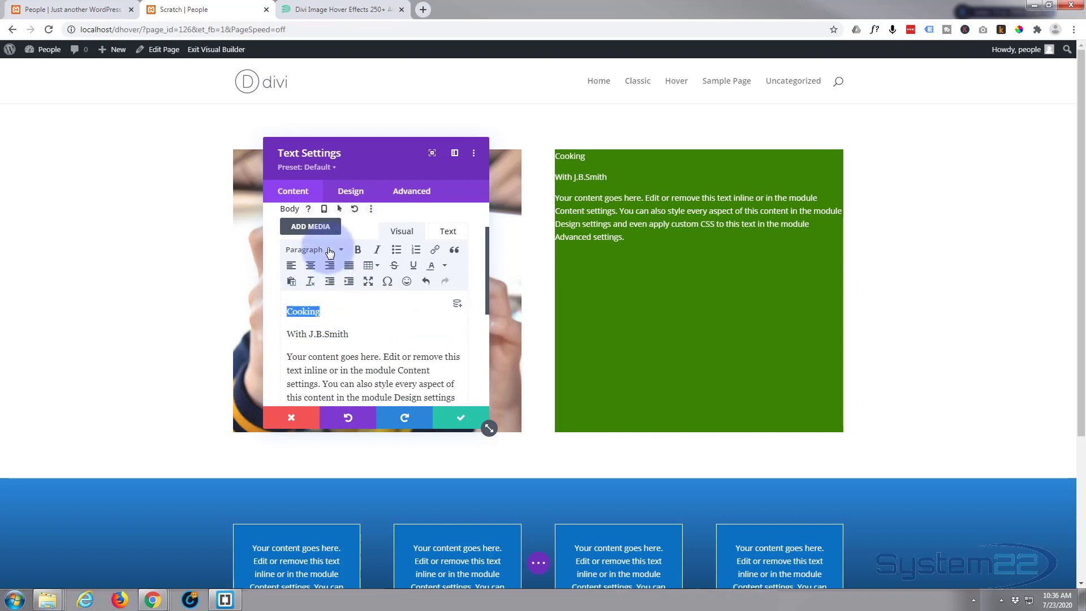
{"action": "left_click", "coordinate": [329, 252]}
{"action": "left_click", "coordinate": [329, 317]}
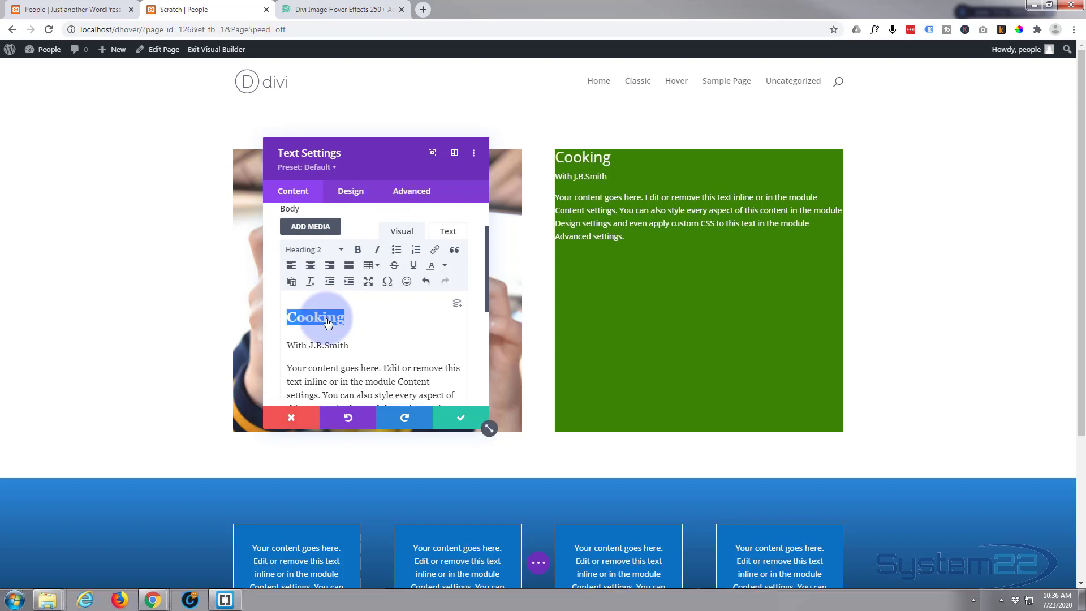
{"action": "left_click", "coordinate": [292, 343]}
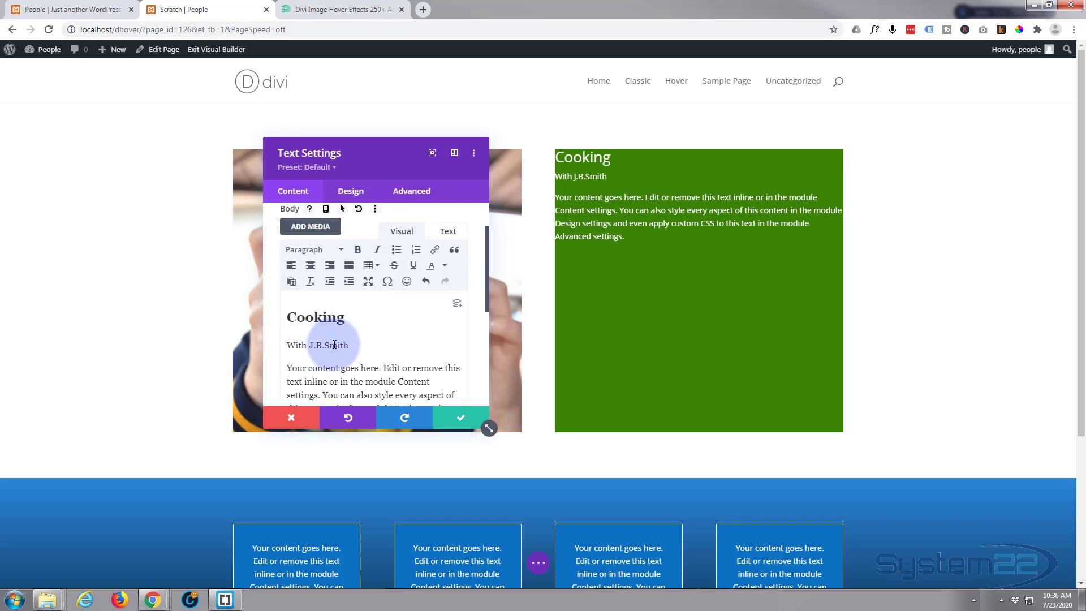
{"action": "left_click_drag", "start_coordinate": [346, 343], "coordinate": [274, 344]}
{"action": "left_click", "coordinate": [310, 249]}
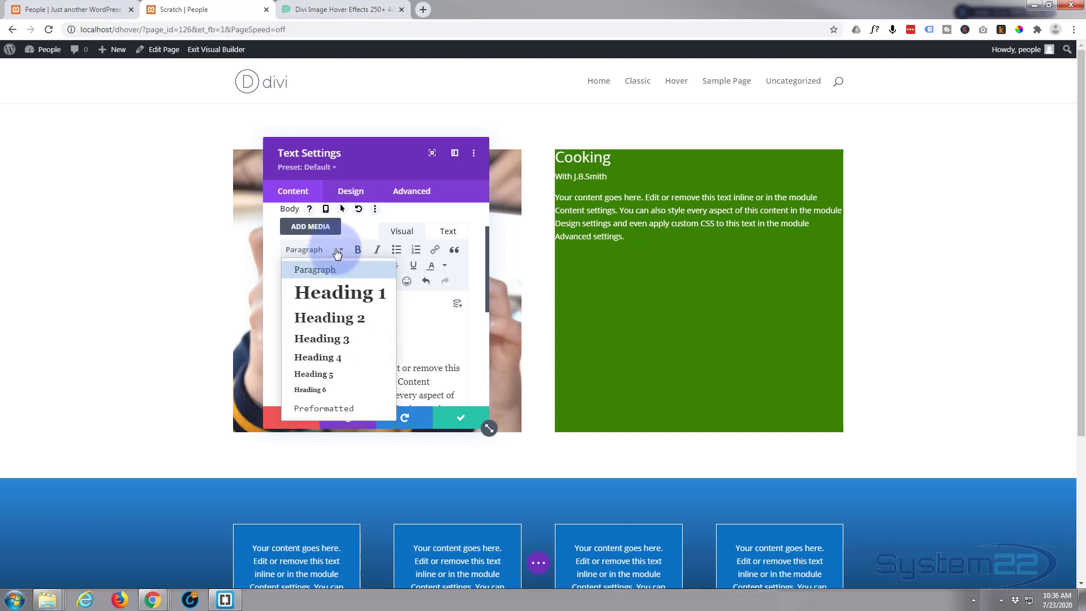
{"action": "left_click", "coordinate": [325, 357]}
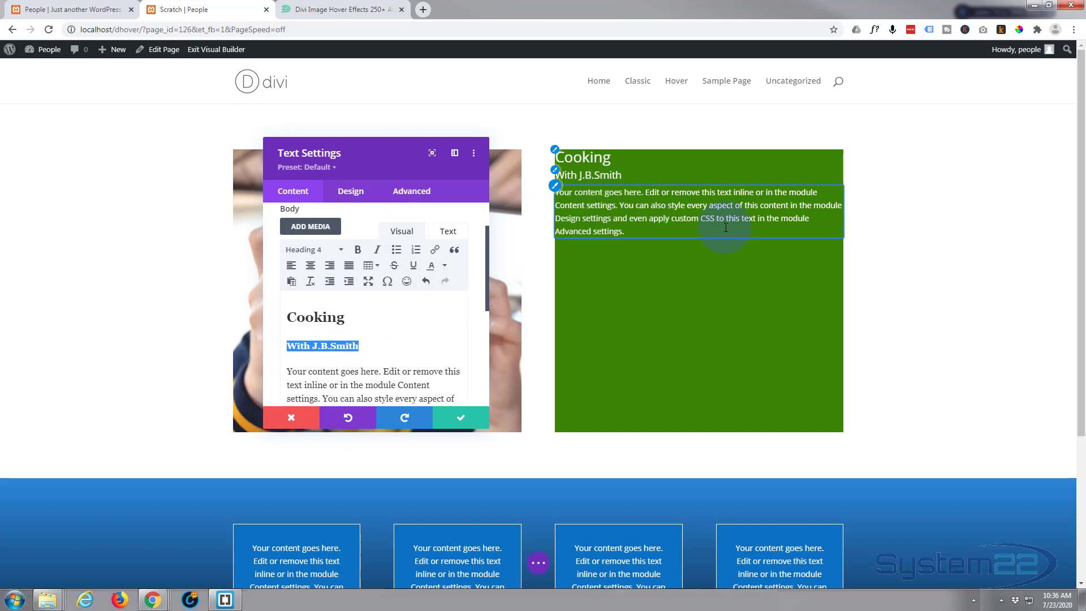
Set the text module's Text Alignment to centre.
{"action": "left_click", "coordinate": [357, 192]}
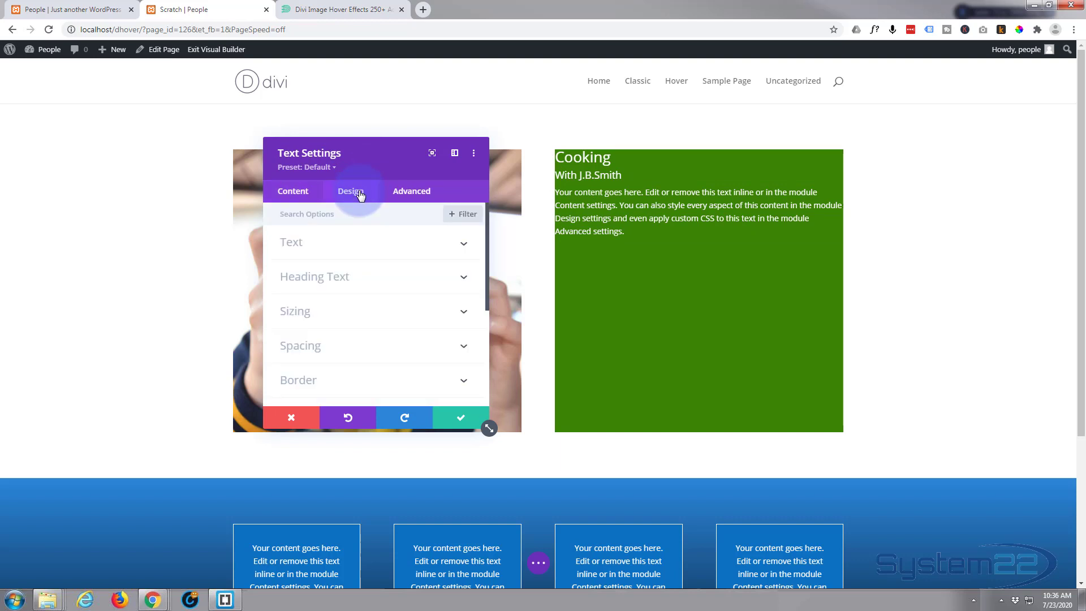
{"action": "left_click", "coordinate": [387, 244]}
{"action": "scroll", "coordinate": [389, 243], "scroll_direction": "down", "scroll_amount": 4}
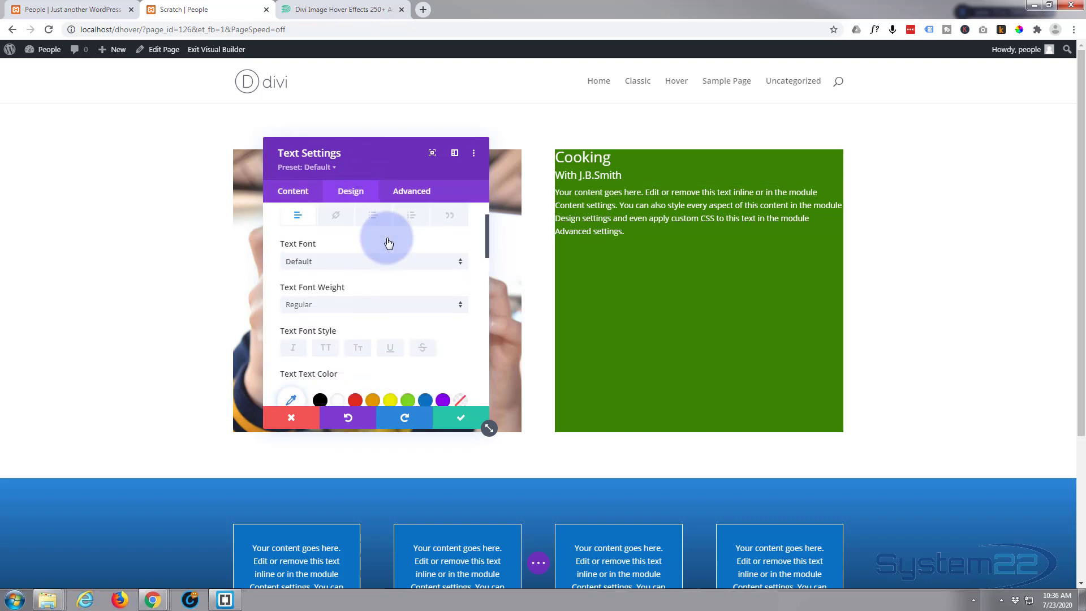
{"action": "scroll", "coordinate": [385, 237], "scroll_direction": "down", "scroll_amount": 5}
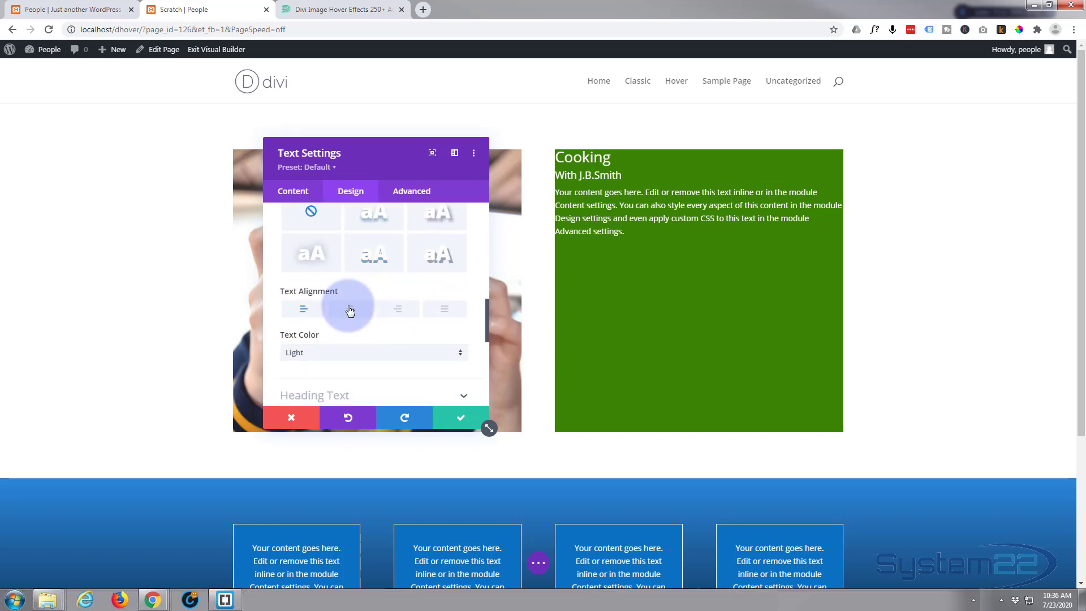
{"action": "left_click", "coordinate": [350, 309]}
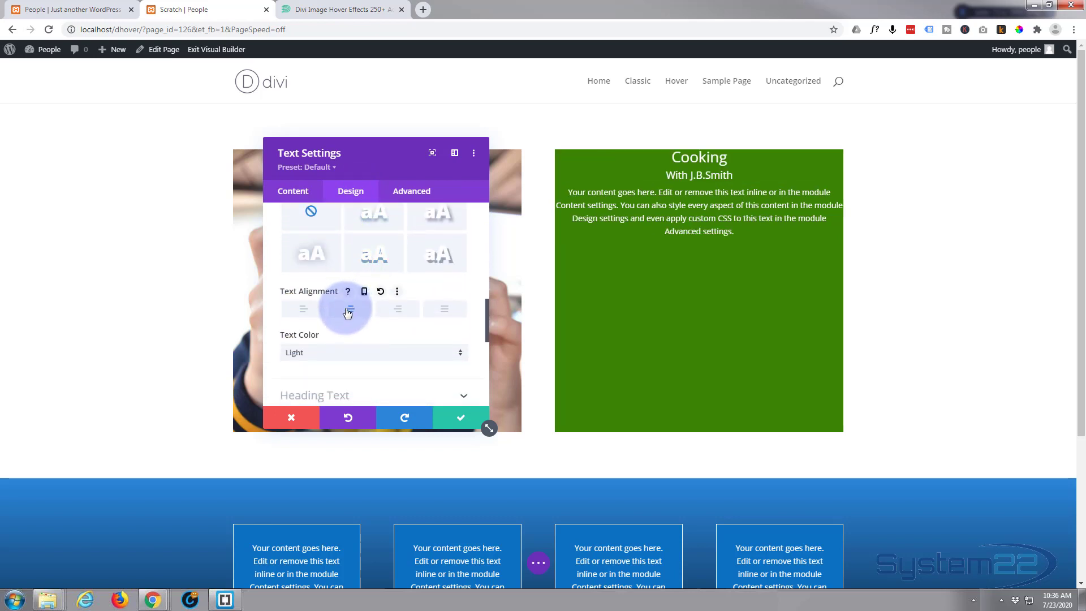
{"action": "left_click", "coordinate": [445, 310]}
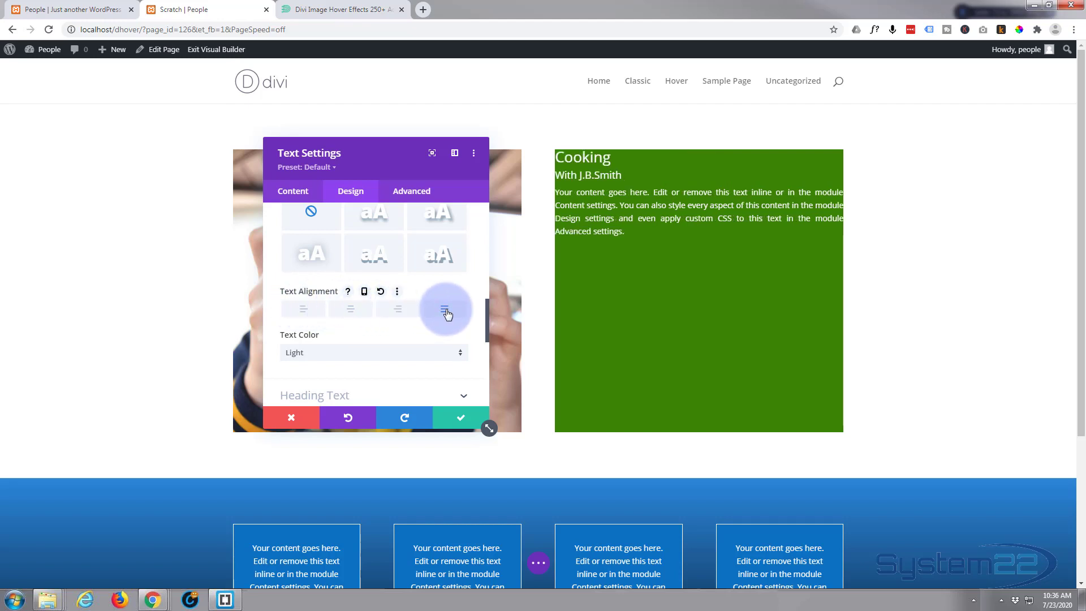
{"action": "left_click", "coordinate": [351, 313]}
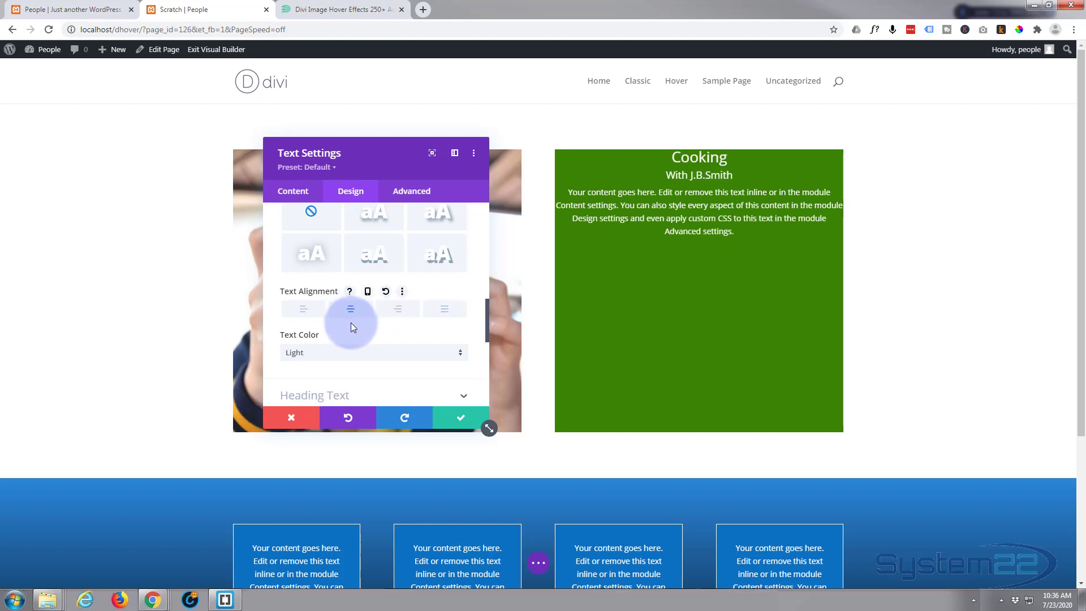
{"action": "scroll", "coordinate": [354, 322], "scroll_direction": "down", "scroll_amount": 2}
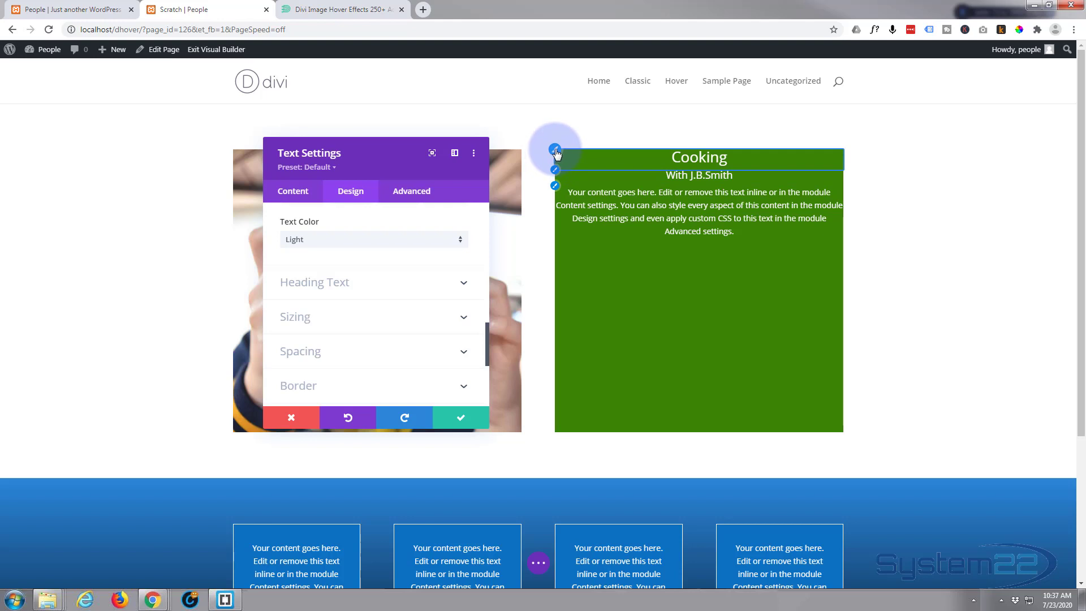
Style the H2 Cooking heading Semi Bold, uppercase, at 39px text size.
{"action": "left_click", "coordinate": [556, 153]}
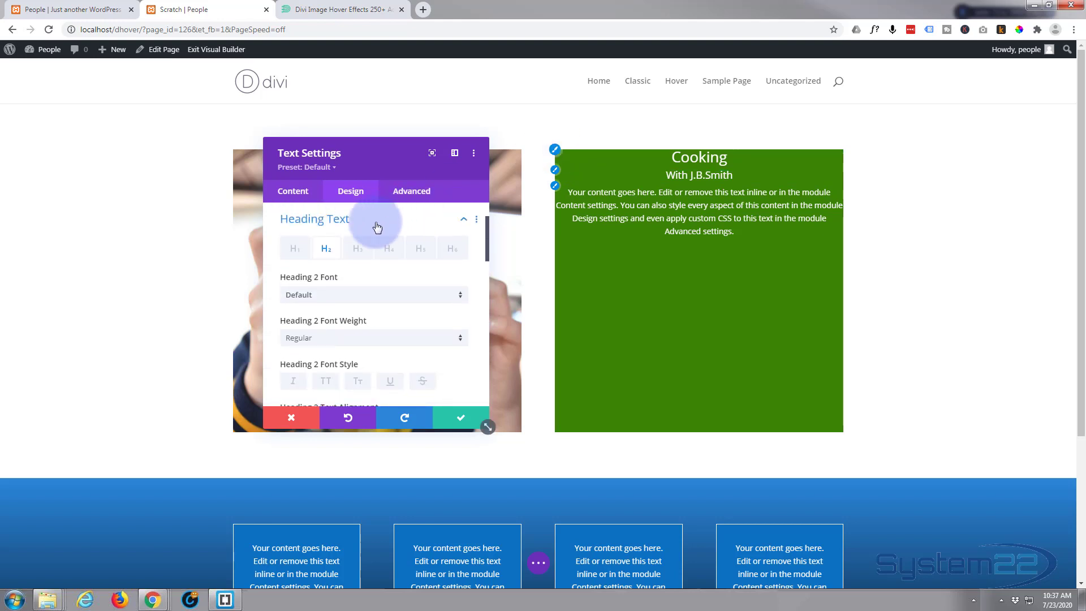
{"action": "left_click", "coordinate": [328, 249]}
{"action": "scroll", "coordinate": [359, 283], "scroll_direction": "down", "scroll_amount": 1}
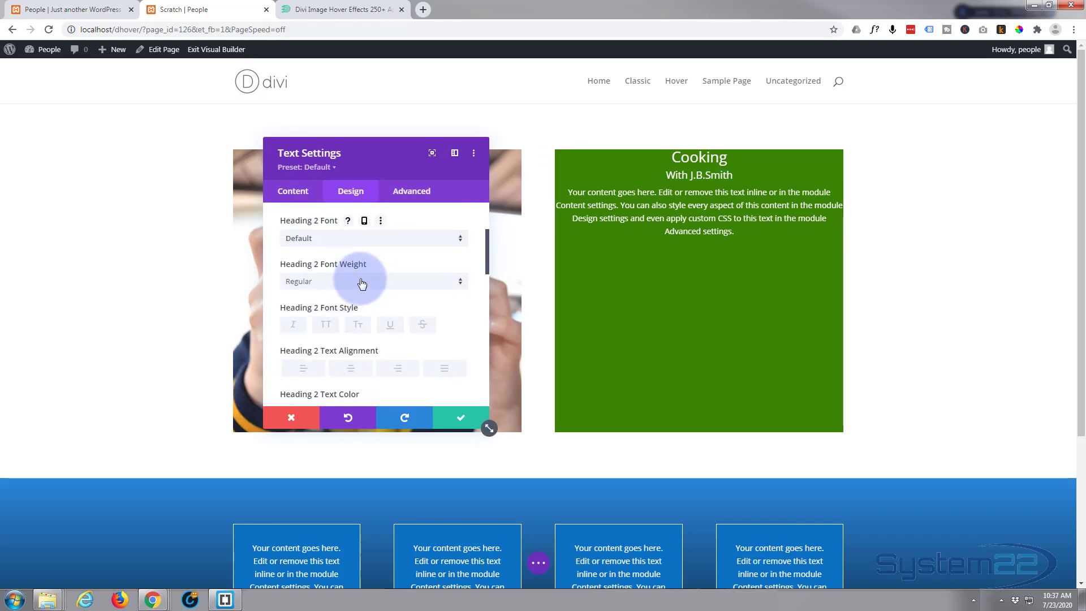
{"action": "left_click", "coordinate": [362, 283]}
{"action": "left_click", "coordinate": [347, 337]}
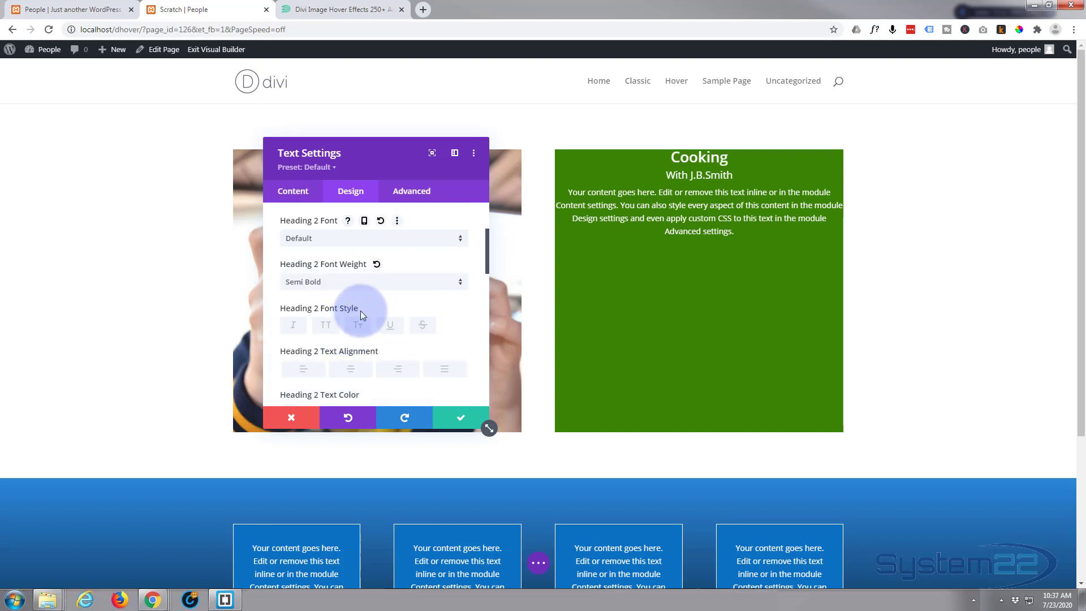
{"action": "scroll", "coordinate": [361, 309], "scroll_direction": "down", "scroll_amount": 1}
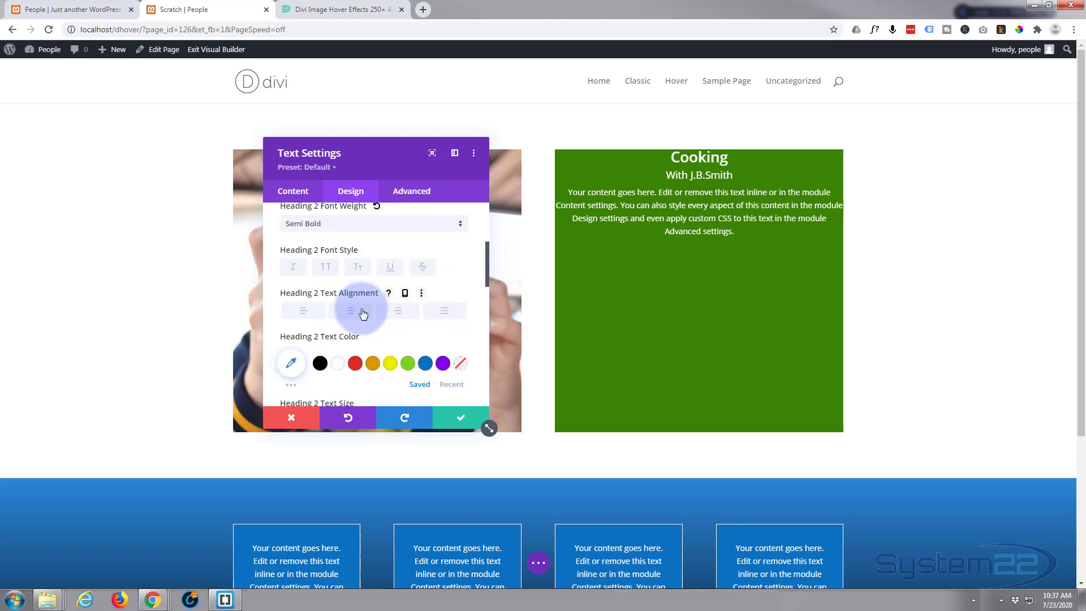
{"action": "scroll", "coordinate": [360, 310], "scroll_direction": "down", "scroll_amount": 1}
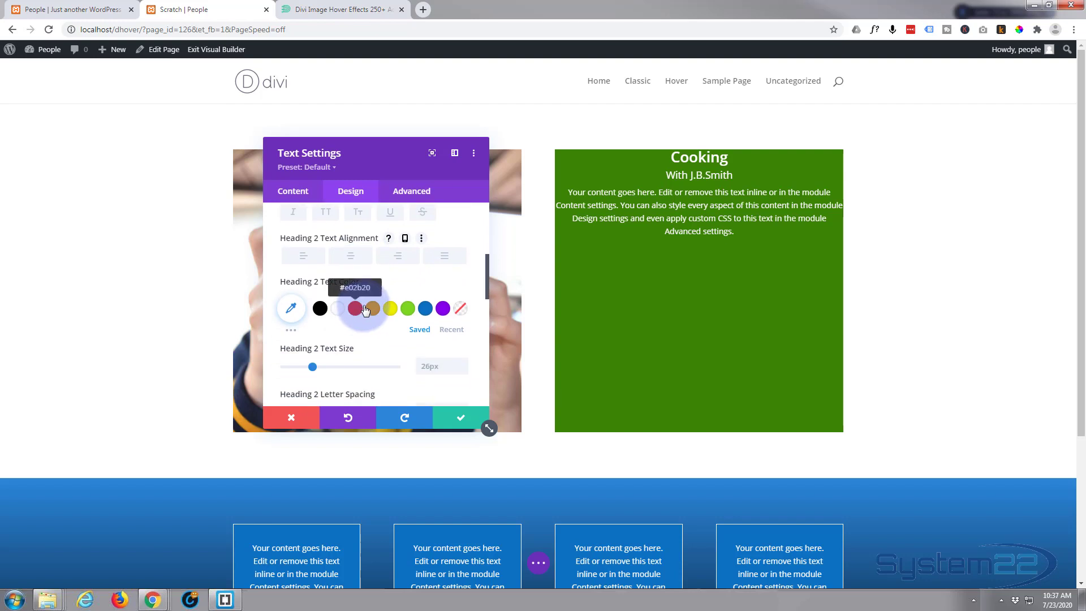
{"action": "left_click", "coordinate": [326, 216]}
{"action": "left_click", "coordinate": [313, 367]}
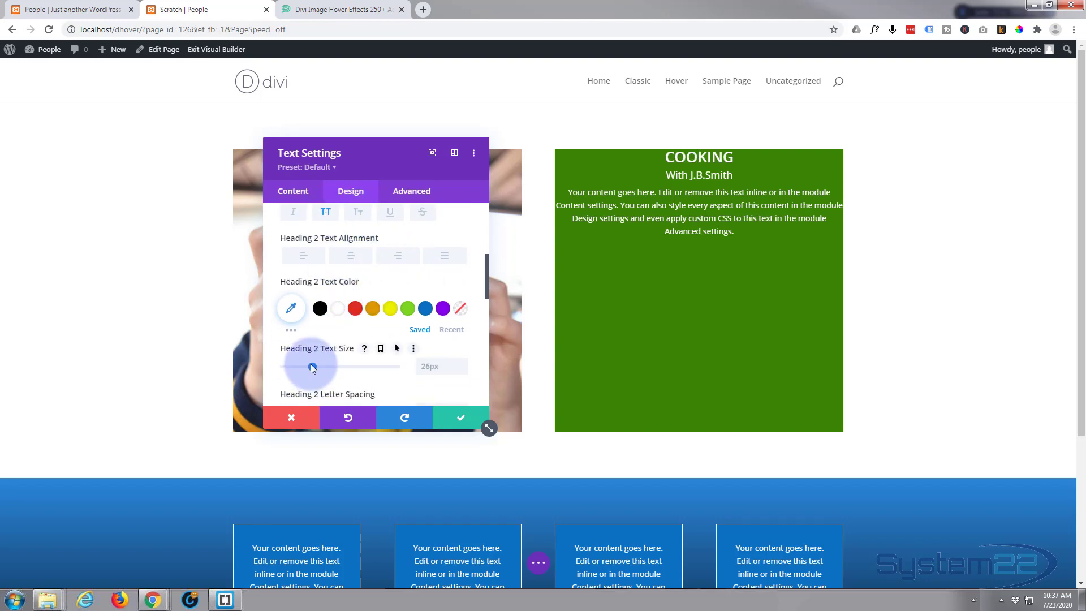
{"action": "left_click_drag", "start_coordinate": [314, 365], "coordinate": [328, 367]}
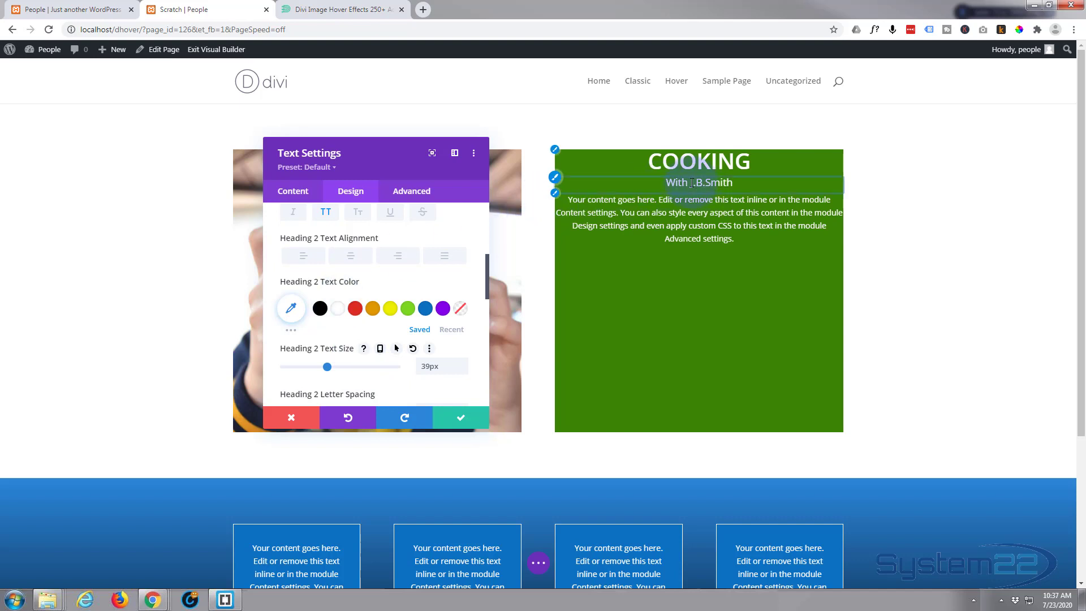
{"action": "left_click", "coordinate": [554, 178]}
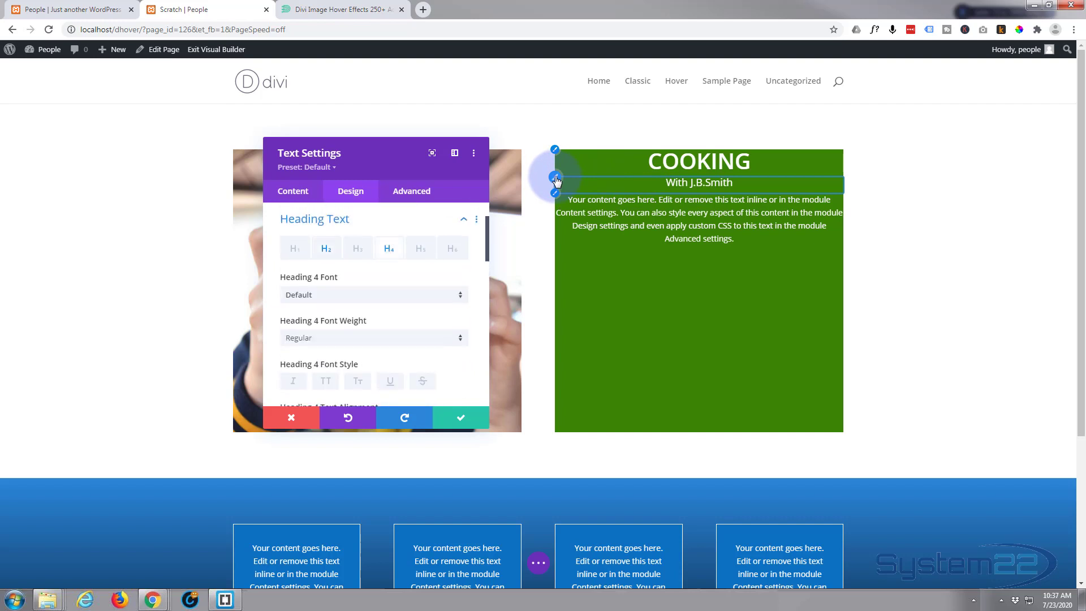
Set the H4 byline's font weight to Semi Bold.
{"action": "left_click", "coordinate": [389, 252]}
{"action": "scroll", "coordinate": [396, 280], "scroll_direction": "down", "scroll_amount": 2}
{"action": "left_click", "coordinate": [396, 225]}
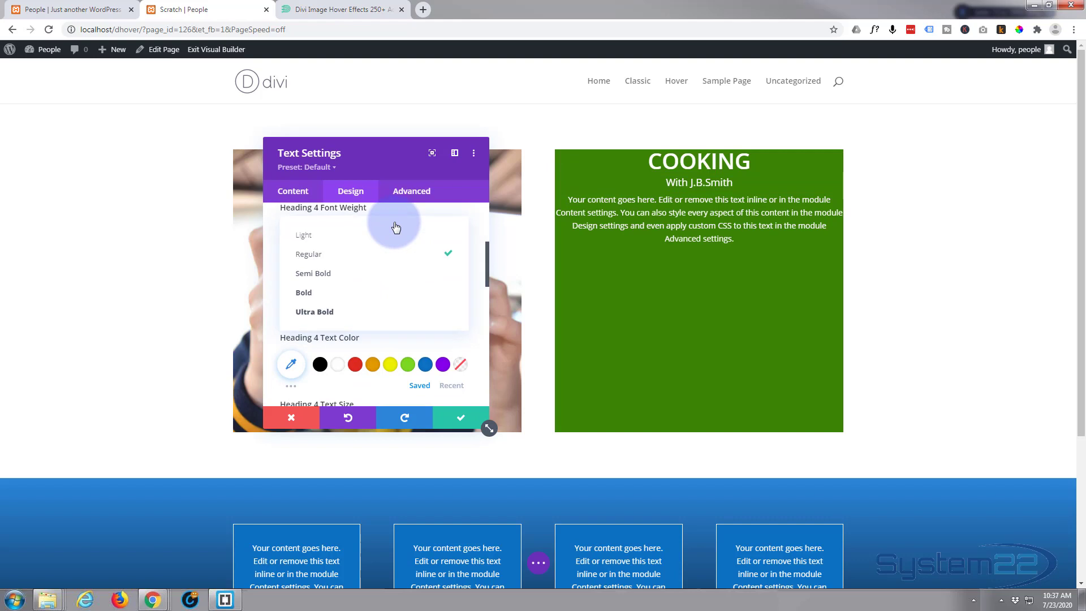
{"action": "left_click", "coordinate": [340, 274]}
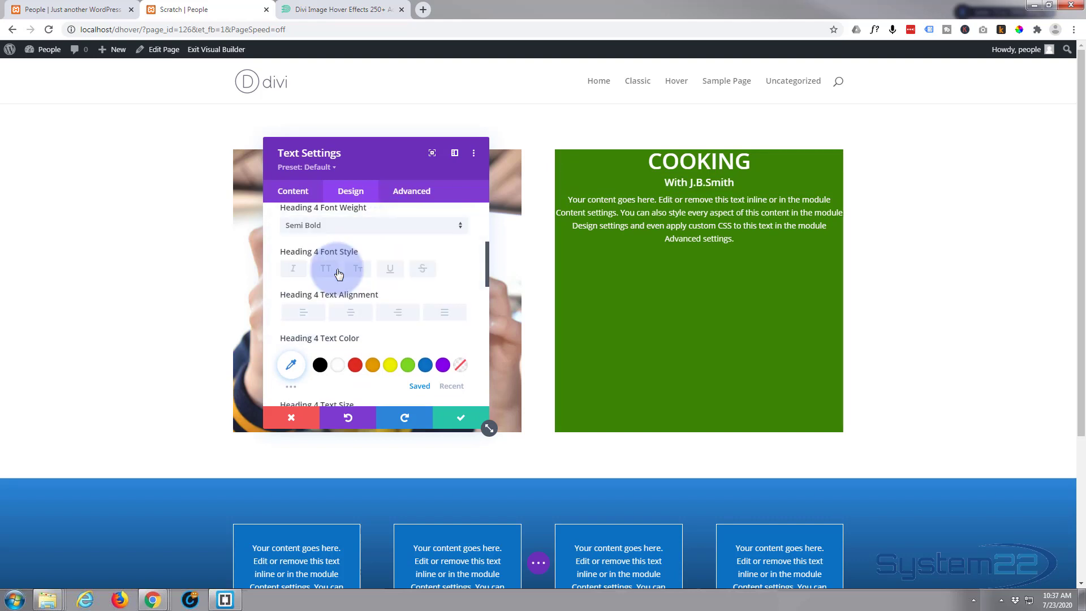
Colour the H4 byline text yellow, fine-tuned to #ede500.
{"action": "left_click", "coordinate": [390, 368]}
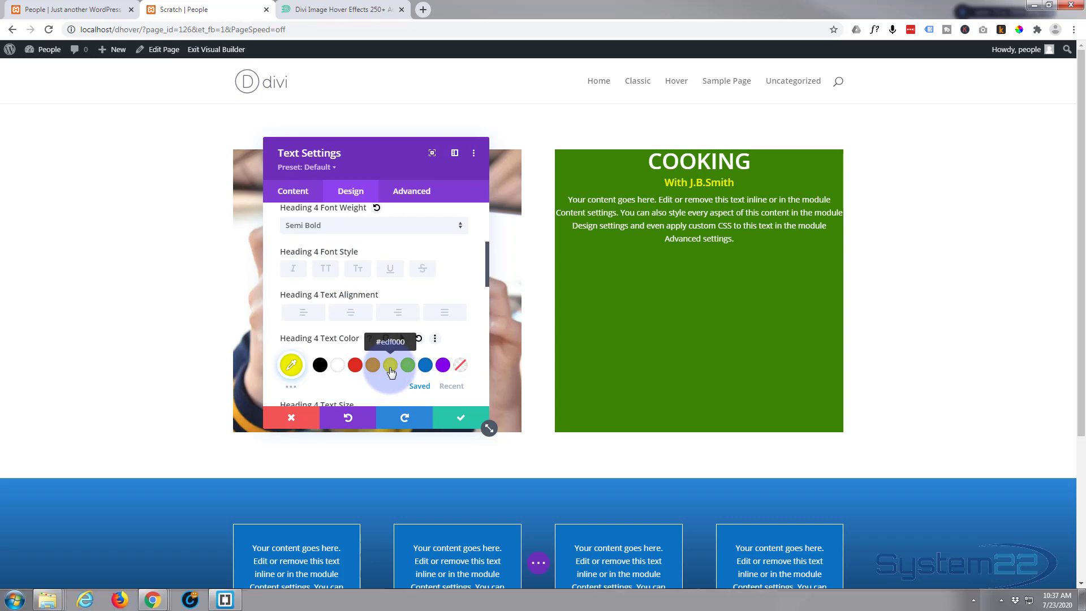
{"action": "left_click", "coordinate": [291, 364]}
{"action": "scroll", "coordinate": [408, 331], "scroll_direction": "down", "scroll_amount": 1}
{"action": "scroll", "coordinate": [408, 330], "scroll_direction": "down", "scroll_amount": 1}
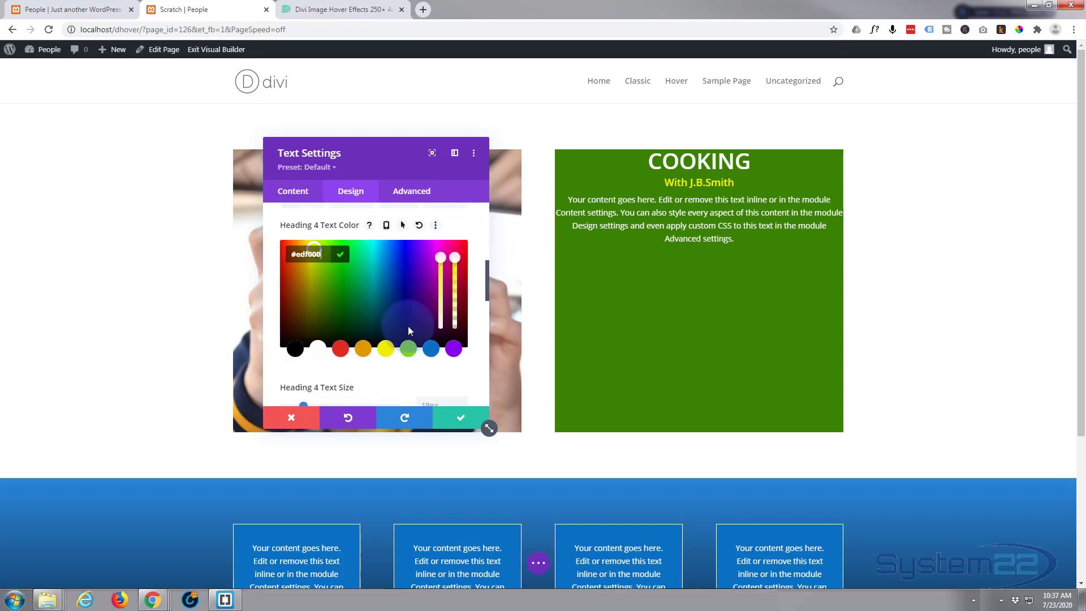
{"action": "left_click", "coordinate": [304, 248]}
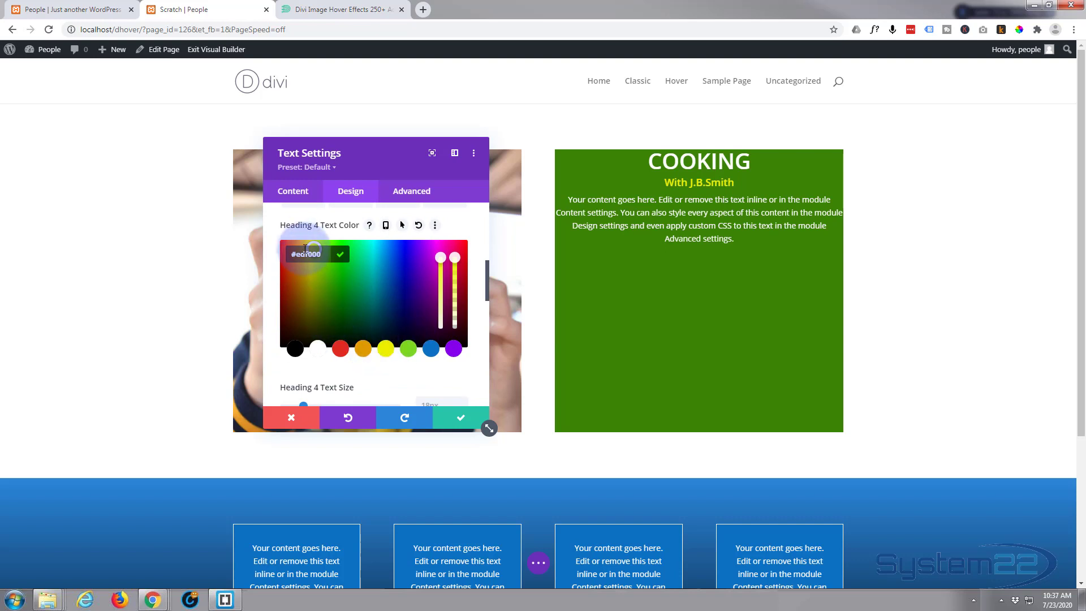
{"action": "left_click", "coordinate": [310, 250]}
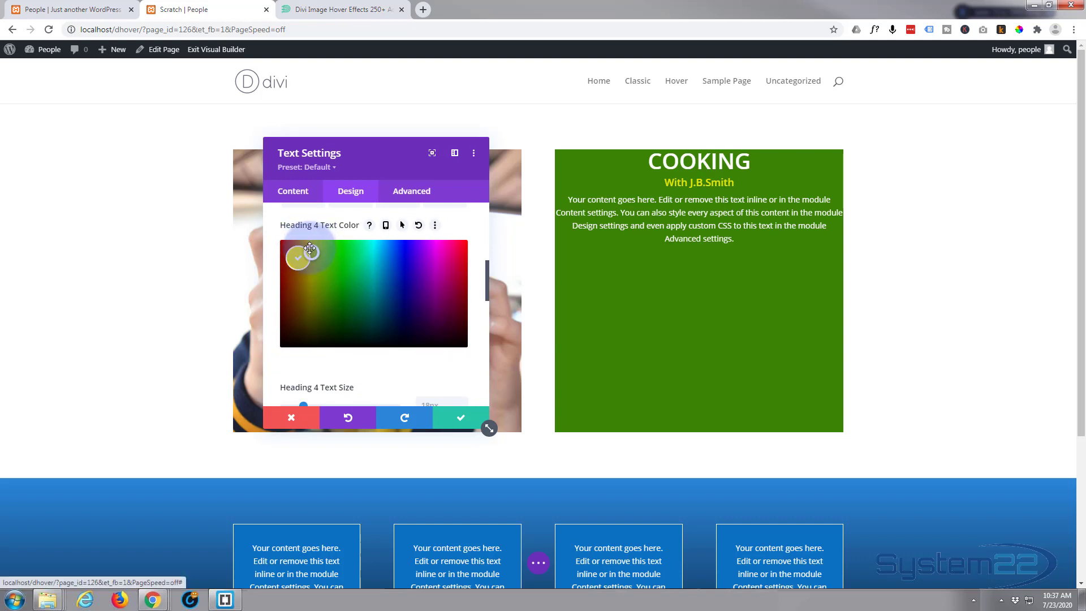
{"action": "left_click", "coordinate": [311, 250]}
{"action": "left_click", "coordinate": [311, 249]}
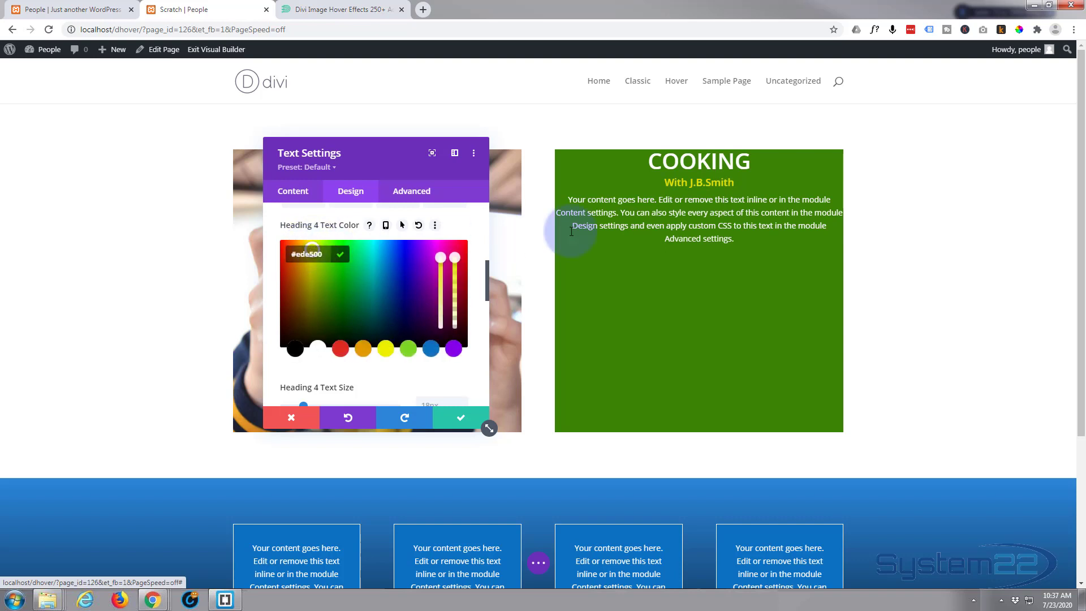
{"action": "left_click", "coordinate": [394, 425]}
{"action": "left_click", "coordinate": [447, 421]}
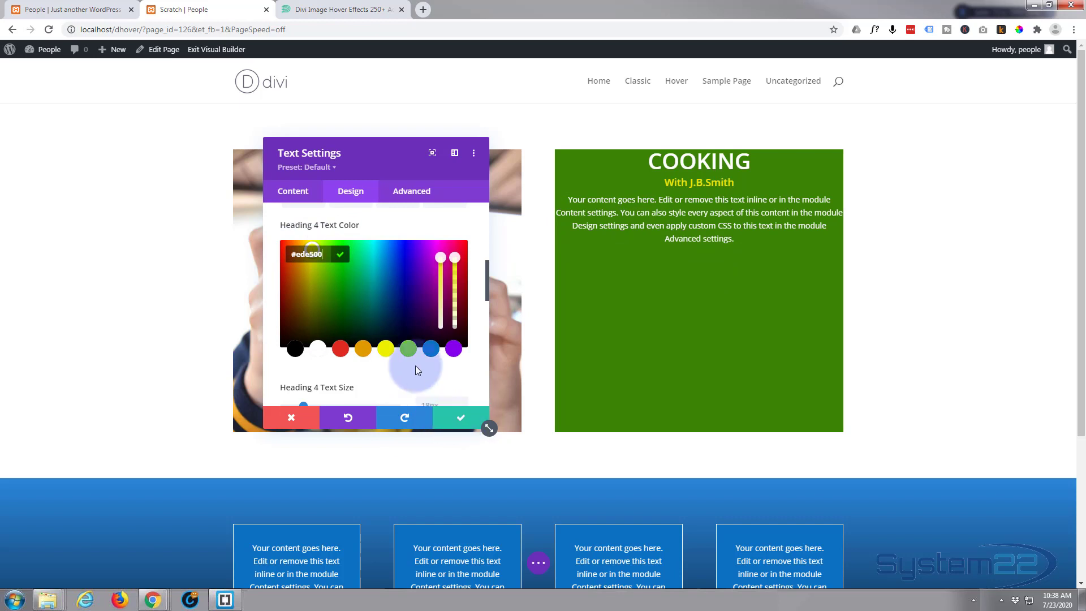
Make the COOKING box body text Semi Bold at 15px size.
{"action": "scroll", "coordinate": [398, 326], "scroll_direction": "down", "scroll_amount": 1}
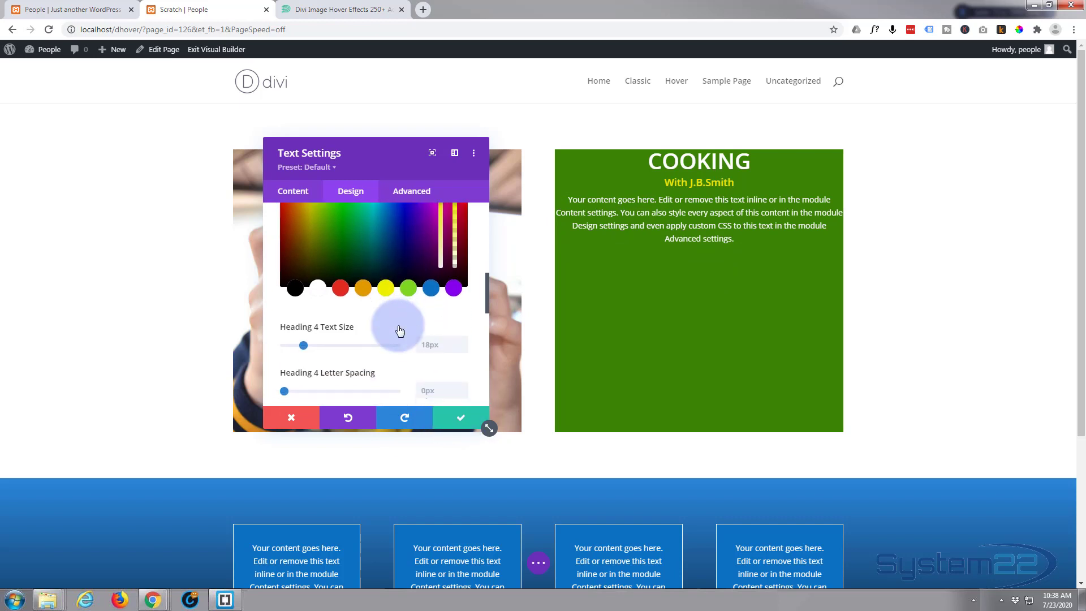
{"action": "scroll", "coordinate": [398, 330], "scroll_direction": "down", "scroll_amount": 6}
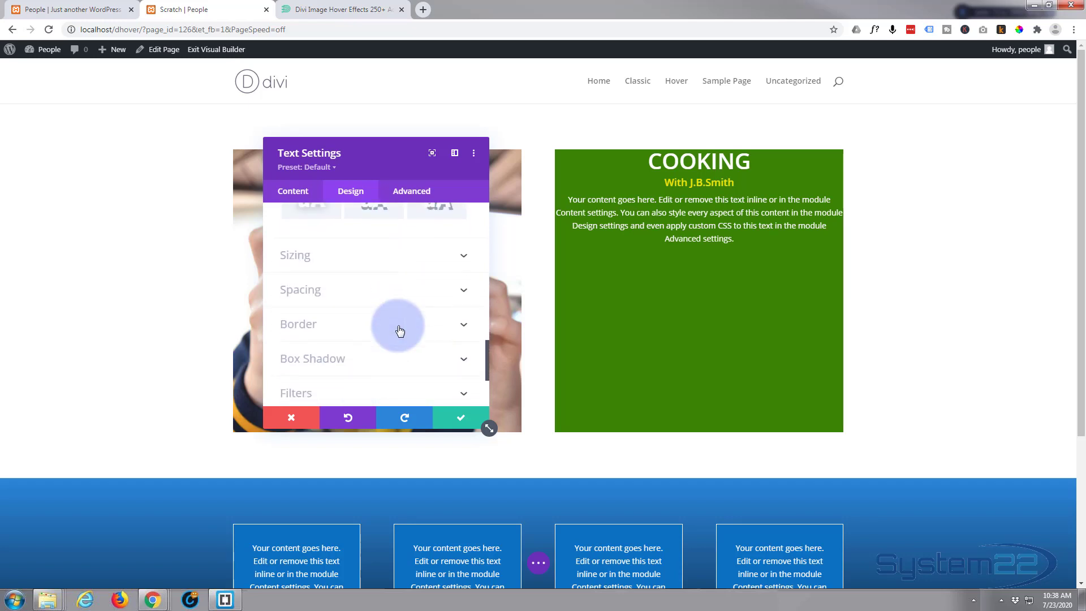
{"action": "scroll", "coordinate": [400, 331], "scroll_direction": "up", "scroll_amount": 10}
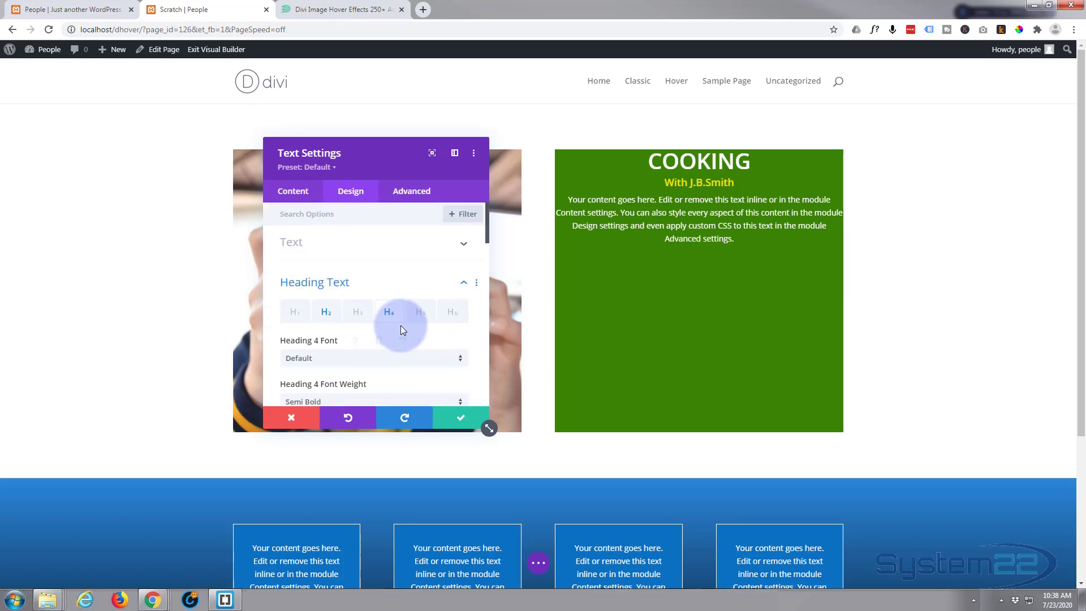
{"action": "left_click", "coordinate": [429, 243]}
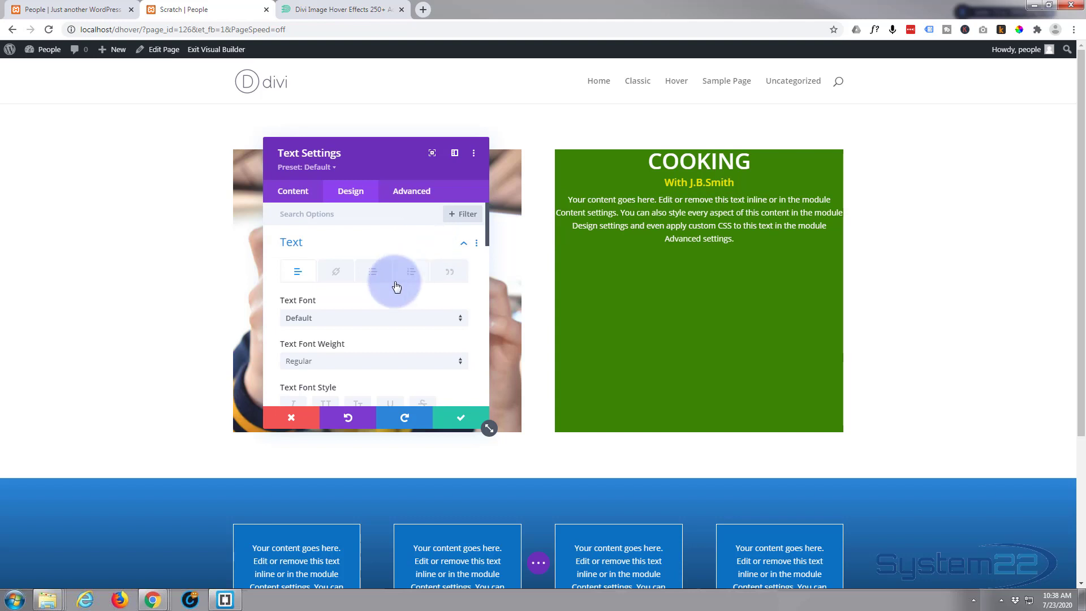
{"action": "scroll", "coordinate": [396, 287], "scroll_direction": "down", "scroll_amount": 2}
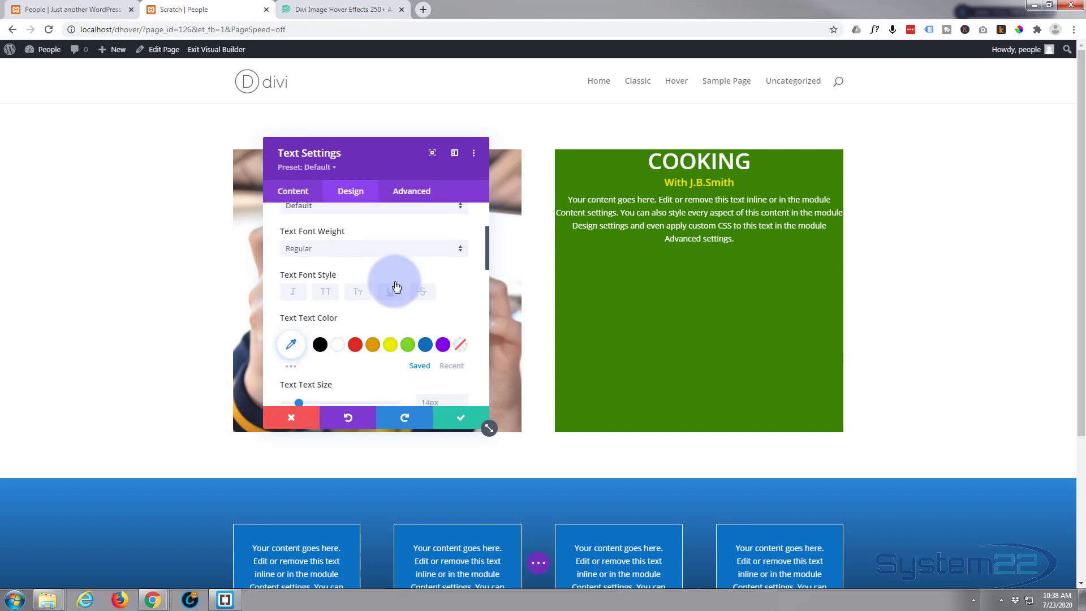
{"action": "left_click", "coordinate": [372, 255]}
{"action": "left_click", "coordinate": [337, 298]}
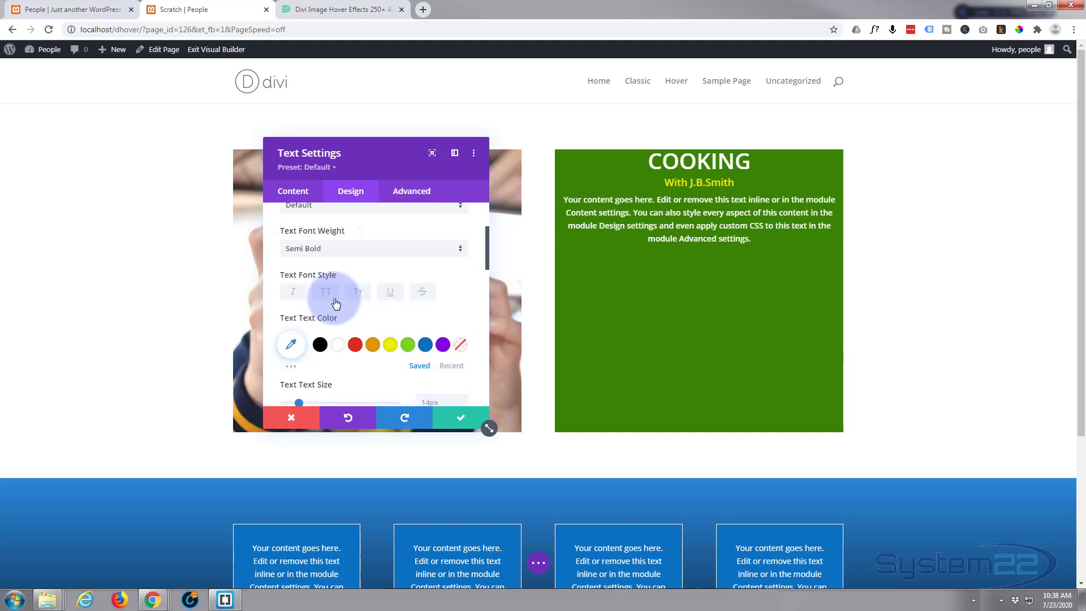
{"action": "scroll", "coordinate": [336, 303], "scroll_direction": "down", "scroll_amount": 1}
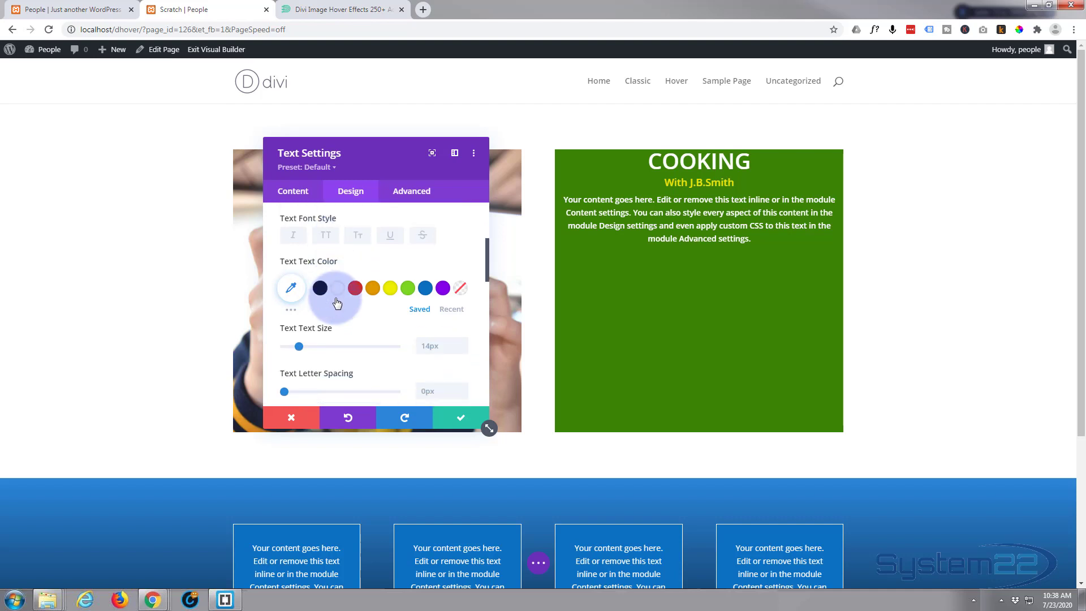
{"action": "left_click", "coordinate": [301, 345]}
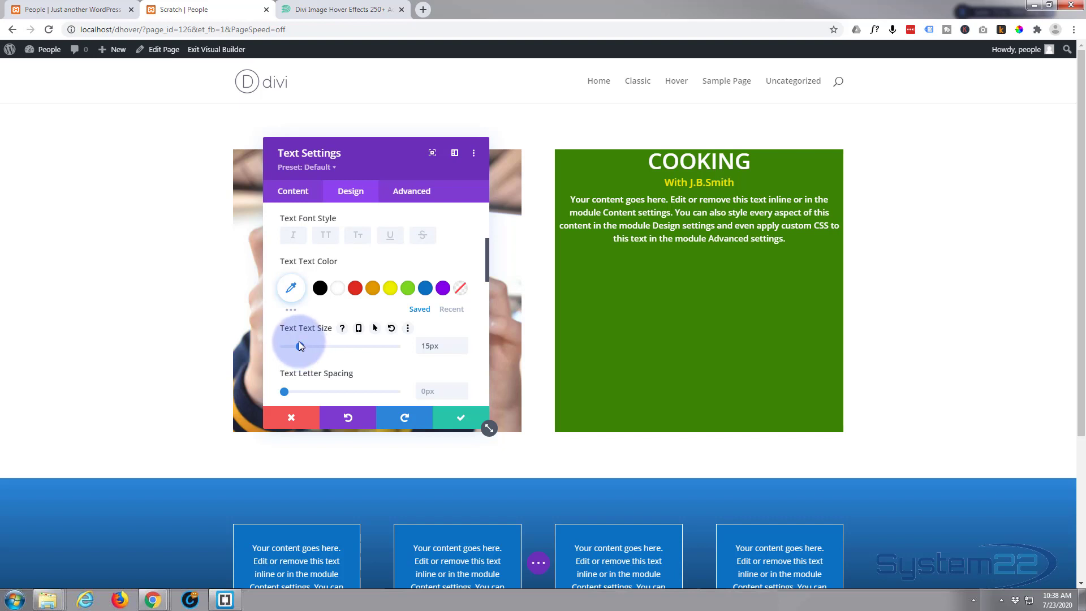
Adjust the text module's settings and expand its margin and padding options.
{"action": "left_click", "coordinate": [714, 178]}
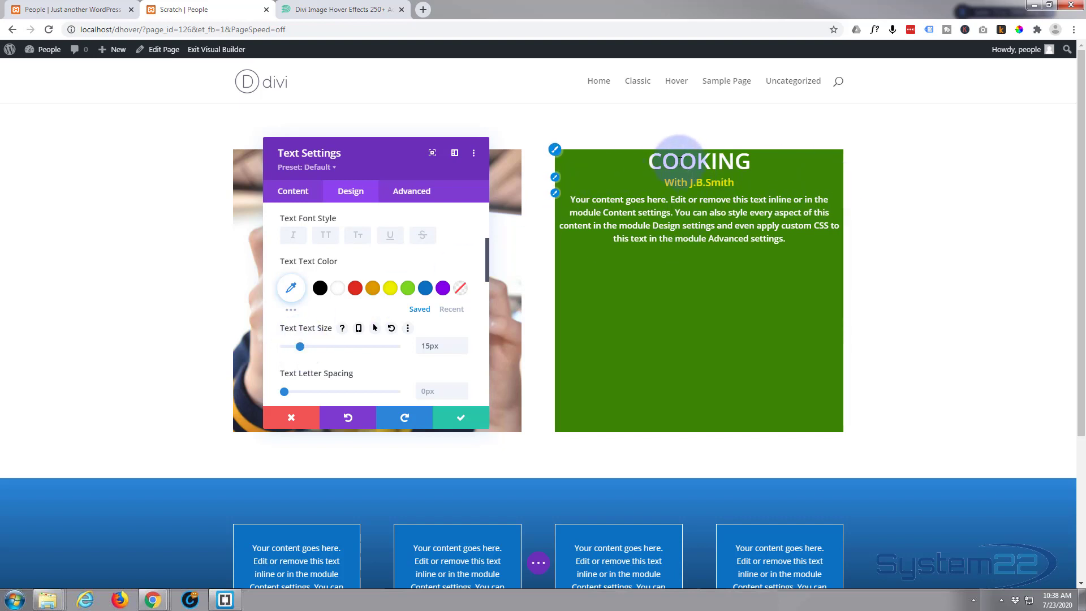
{"action": "left_click", "coordinate": [690, 295]}
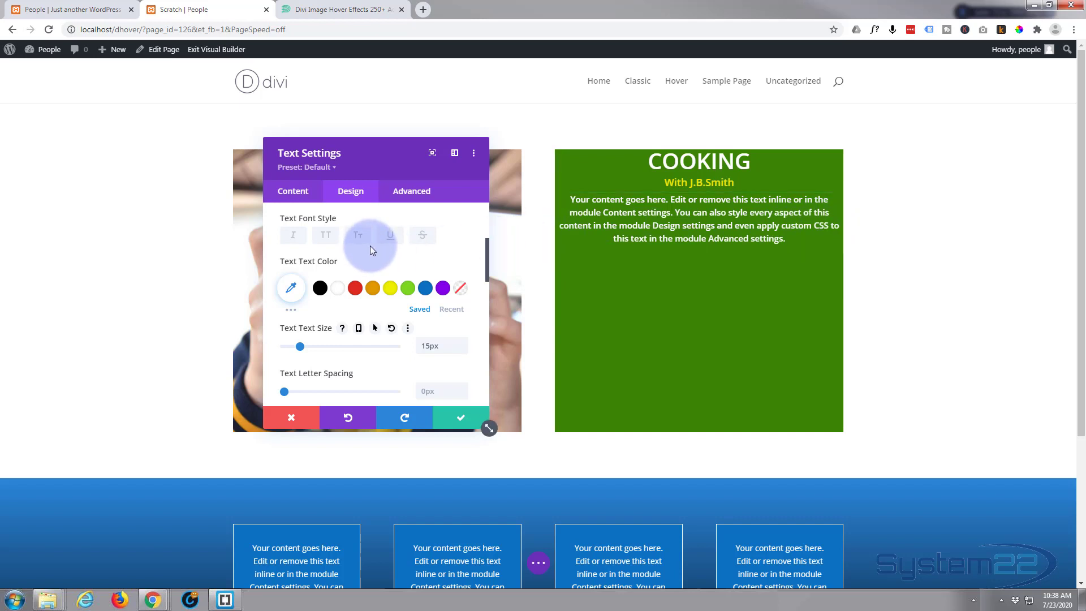
{"action": "scroll", "coordinate": [355, 250], "scroll_direction": "down", "scroll_amount": 6}
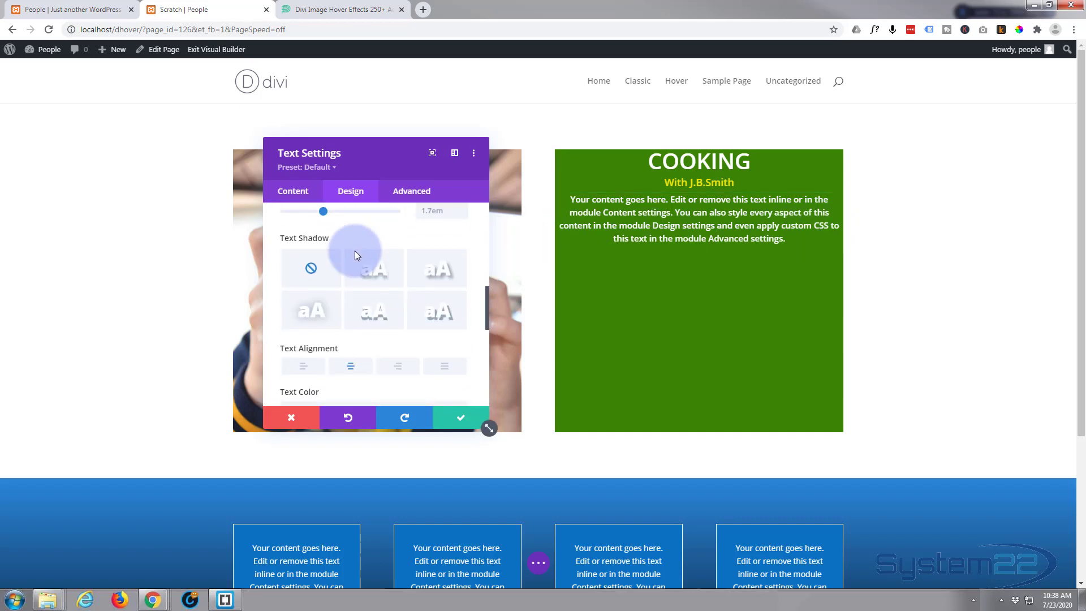
{"action": "scroll", "coordinate": [355, 253], "scroll_direction": "down", "scroll_amount": 2}
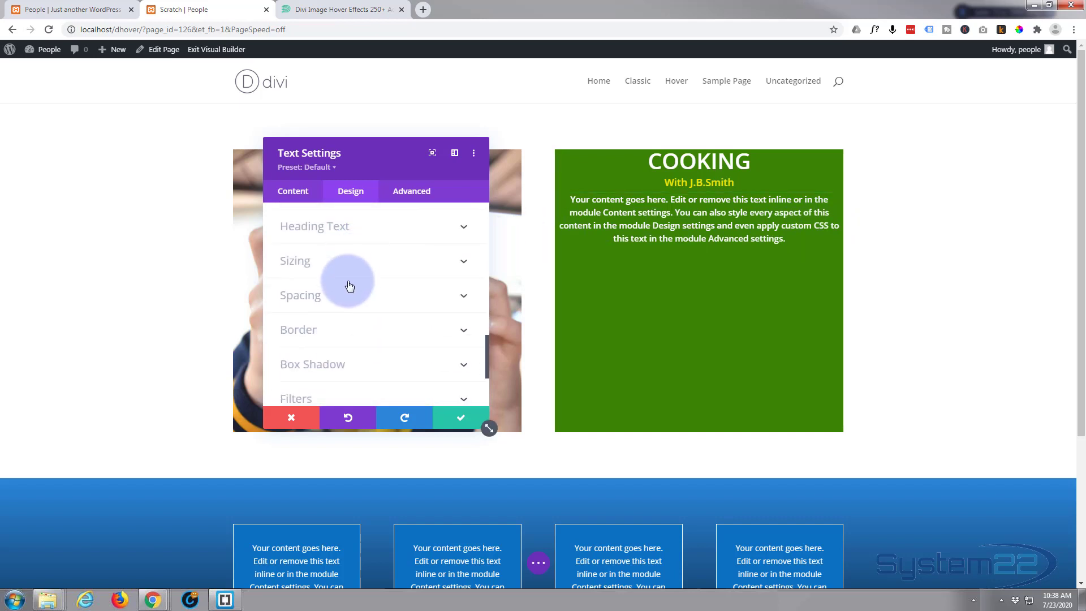
{"action": "left_click", "coordinate": [366, 297]}
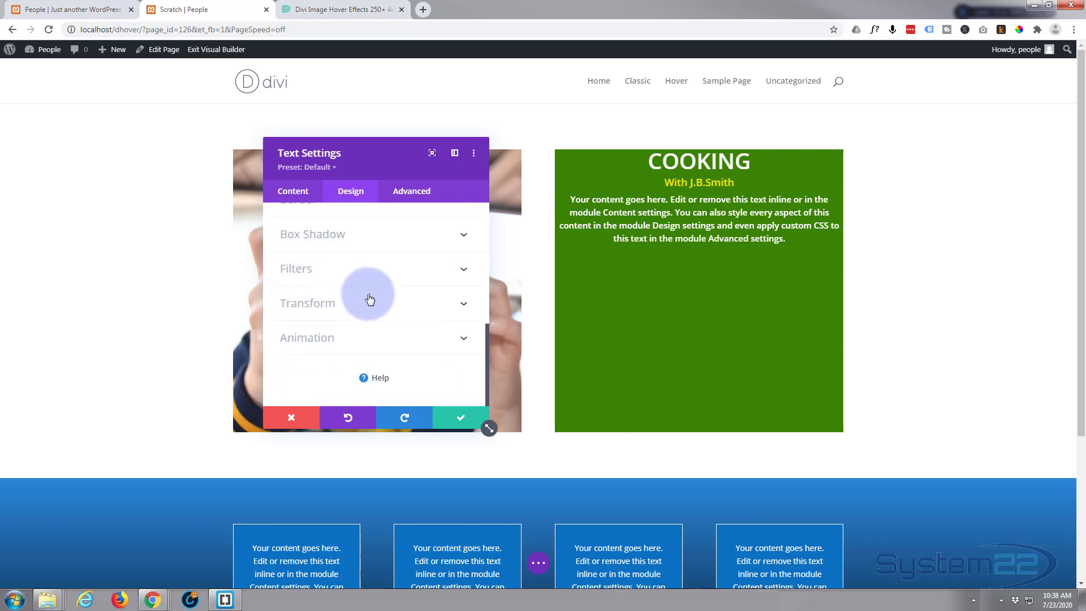
Pad the COOKING text 150px at the top and 50px on left and right.
{"action": "left_click", "coordinate": [294, 313]}
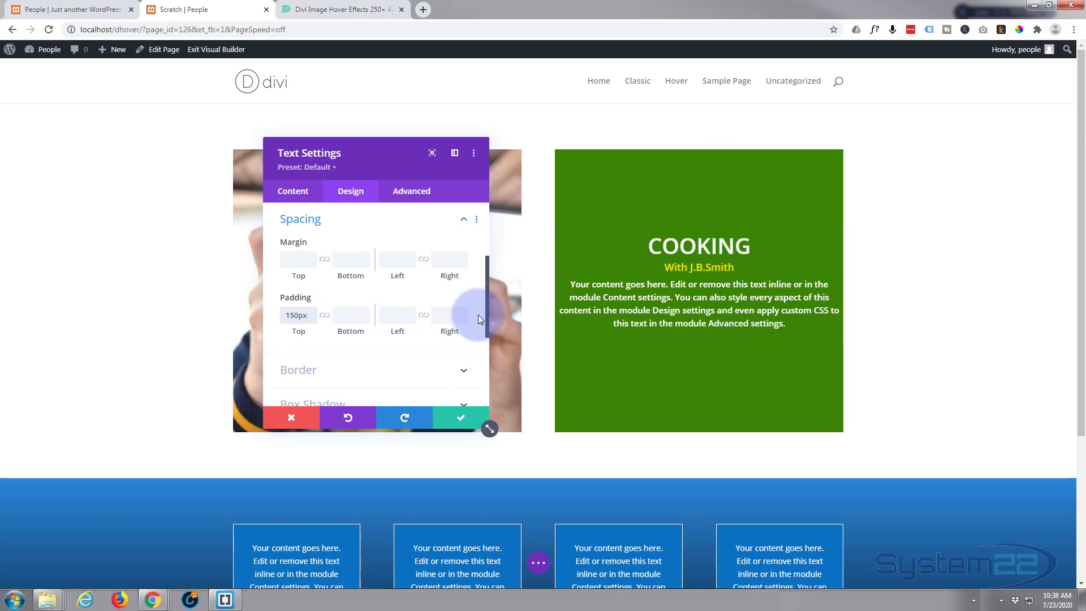
{"action": "left_click", "coordinate": [387, 316]}
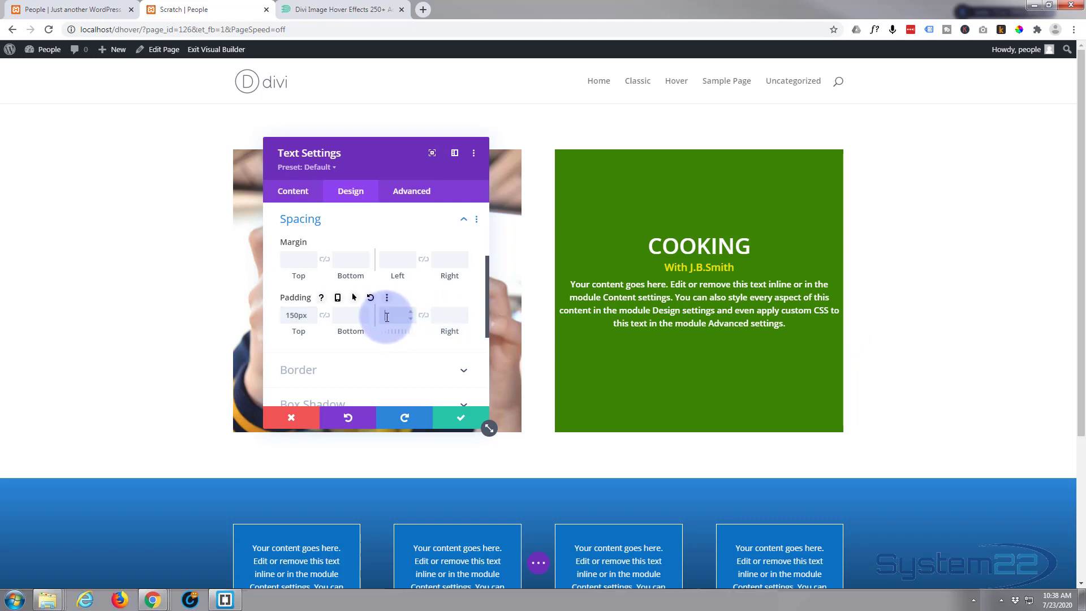
{"action": "type", "text": "50px"}
{"action": "left_click", "coordinate": [423, 317]}
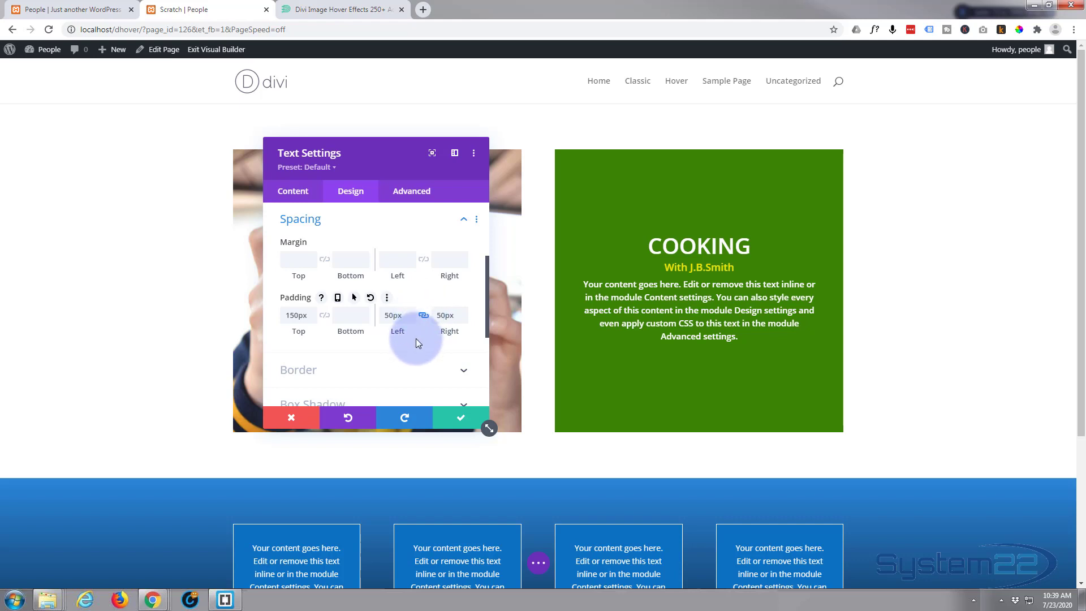
{"action": "scroll", "coordinate": [419, 344], "scroll_direction": "down", "scroll_amount": 1}
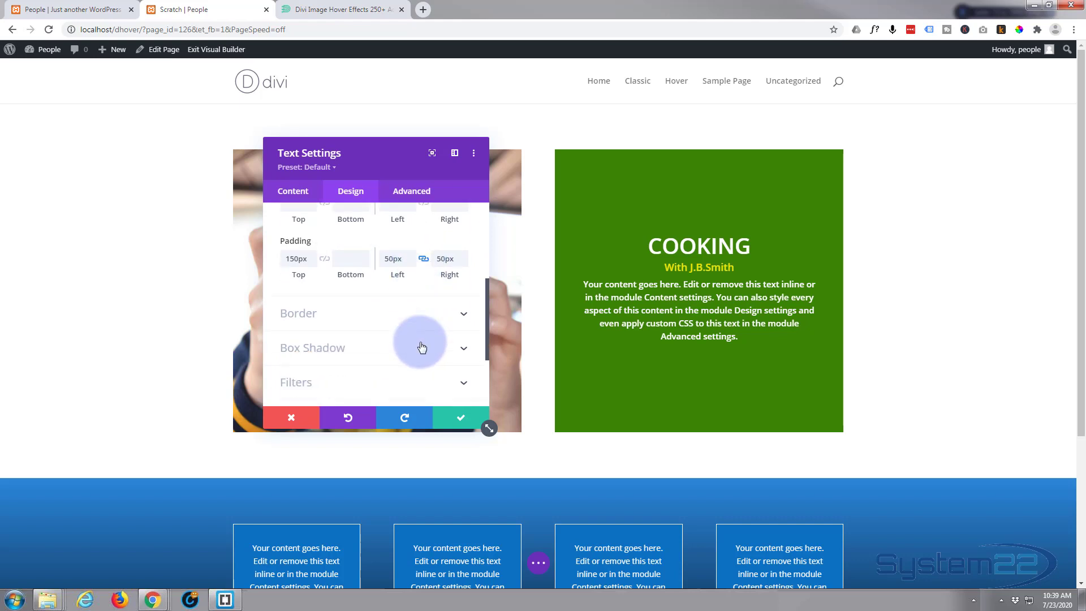
{"action": "scroll", "coordinate": [422, 346], "scroll_direction": "down", "scroll_amount": 1}
{"action": "scroll", "coordinate": [421, 347], "scroll_direction": "down", "scroll_amount": 1}
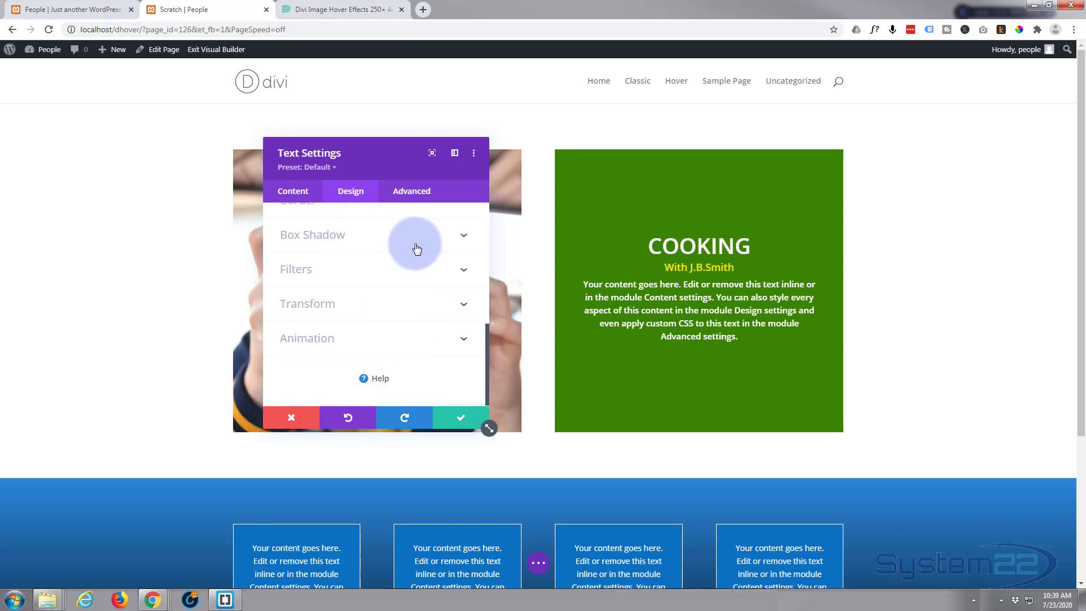
Add the fourth preset box shadow, make the green background 0.69 opacity, and save.
{"action": "left_click", "coordinate": [415, 245]}
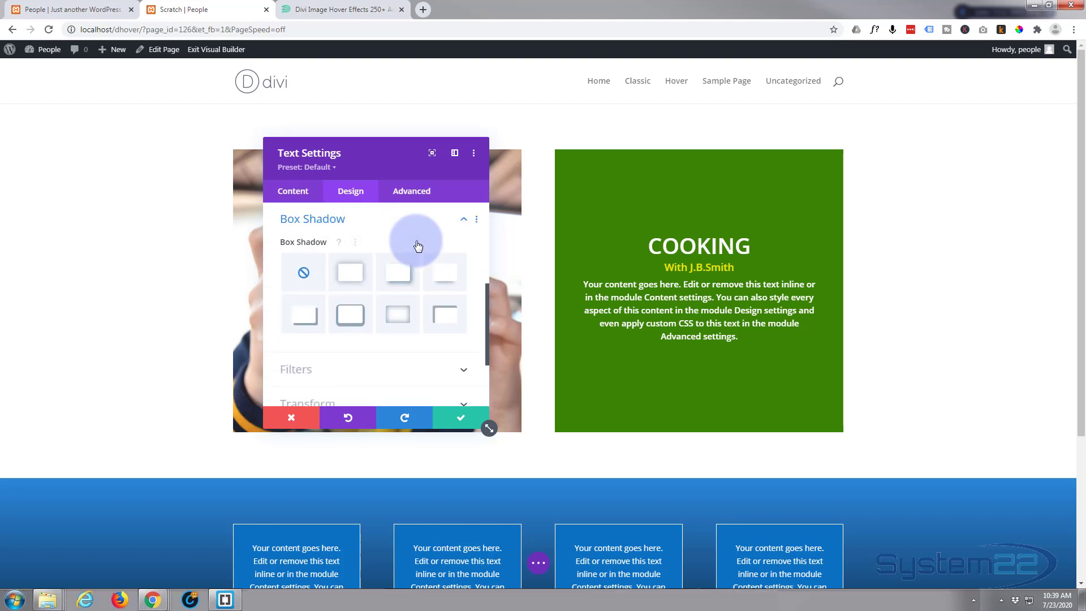
{"action": "left_click", "coordinate": [450, 281]}
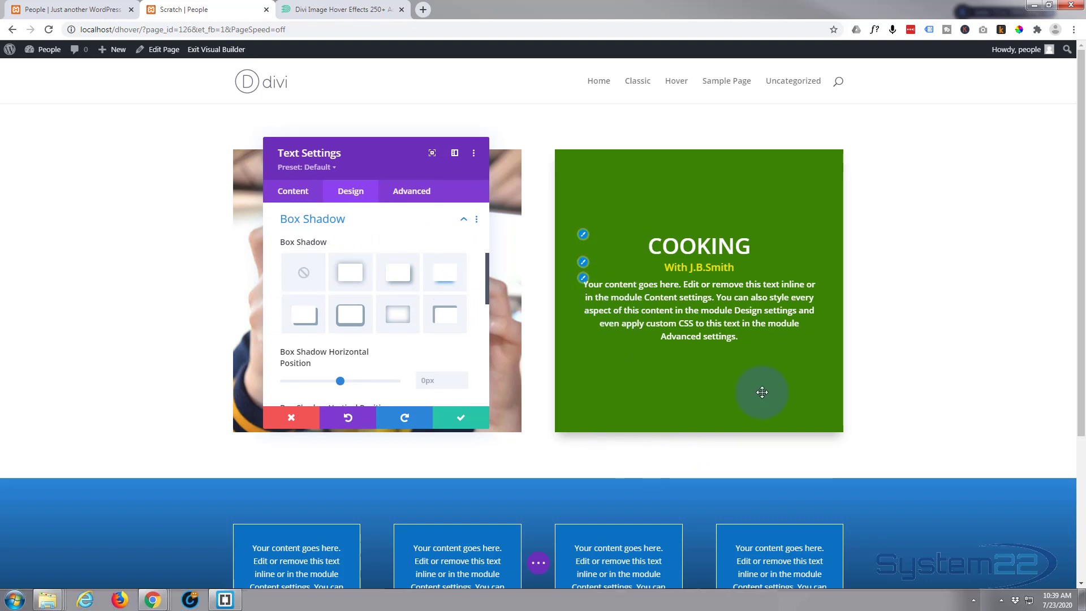
{"action": "left_click", "coordinate": [290, 193]}
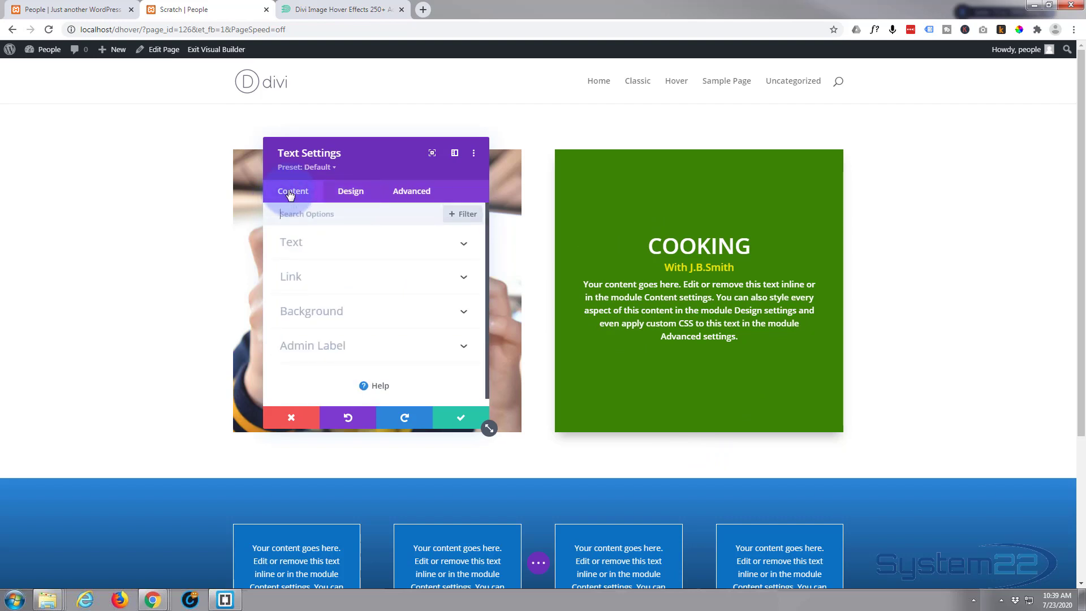
{"action": "left_click", "coordinate": [421, 316]}
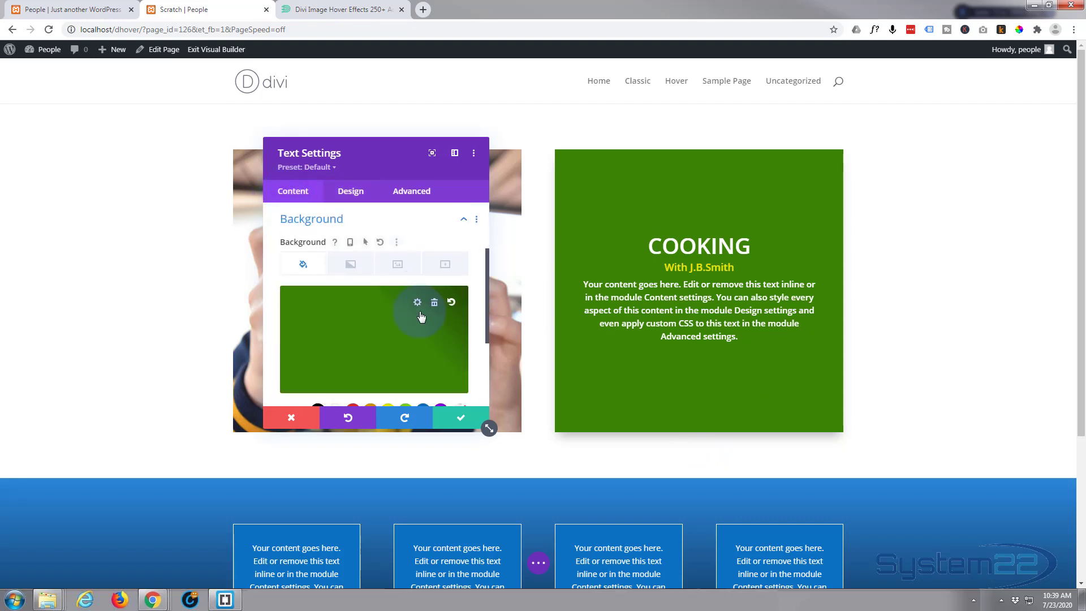
{"action": "left_click", "coordinate": [341, 346]}
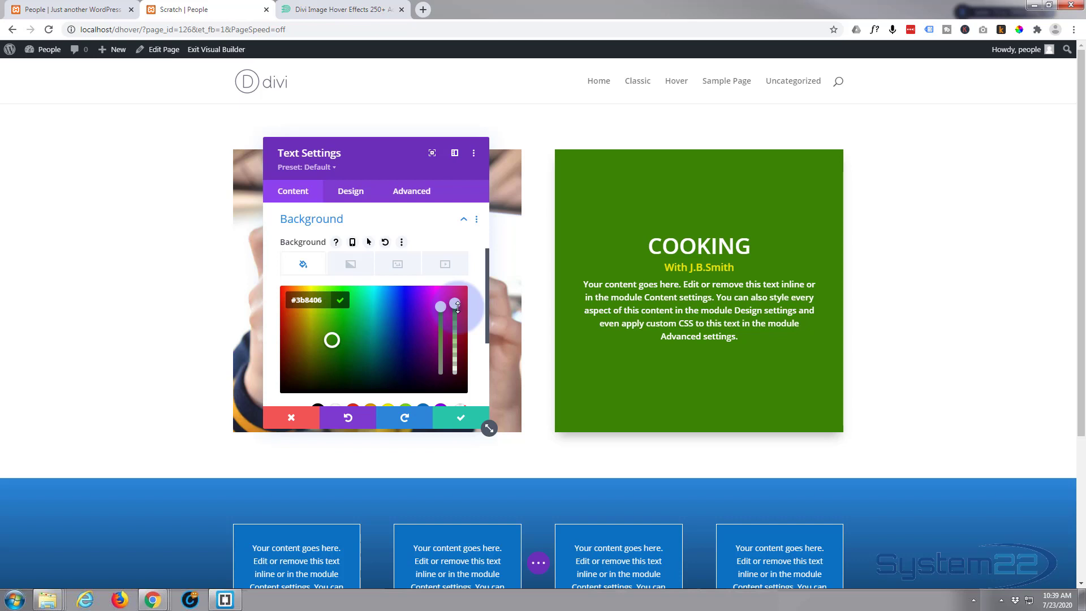
{"action": "left_click_drag", "start_coordinate": [456, 310], "coordinate": [453, 332]}
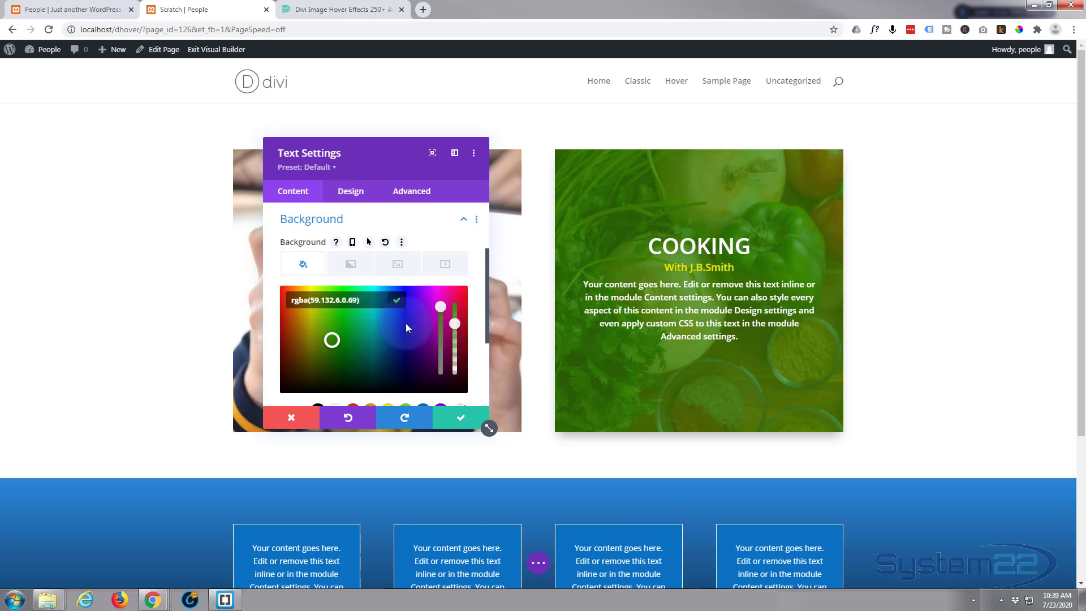
{"action": "left_click", "coordinate": [469, 419]}
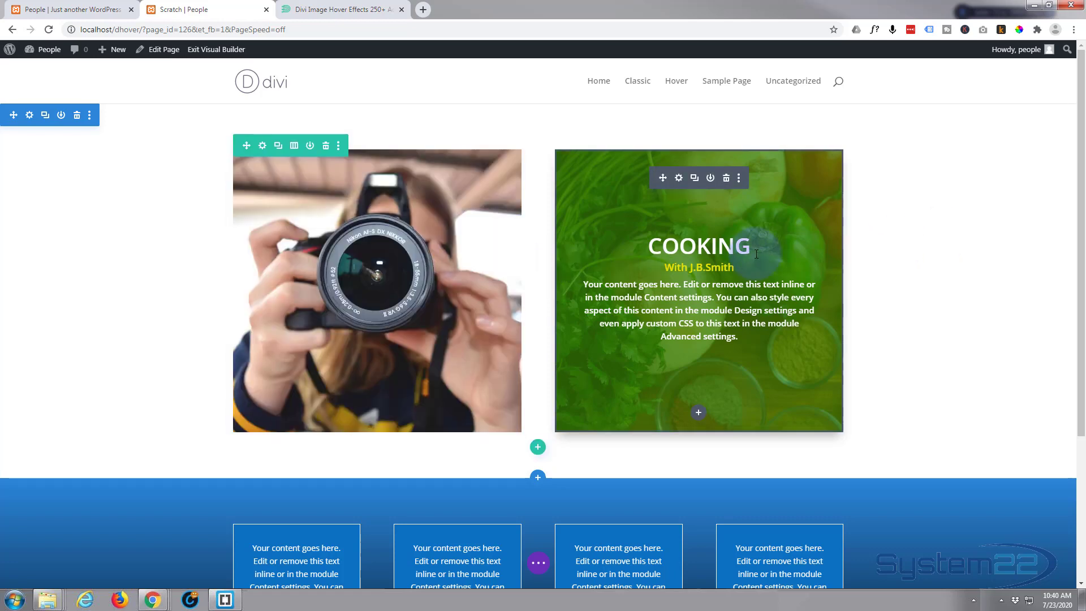
Reopen the COOKING text module's Design settings and expand Filters down to Opacity.
{"action": "left_click", "coordinate": [679, 178]}
{"action": "left_click", "coordinate": [364, 207]}
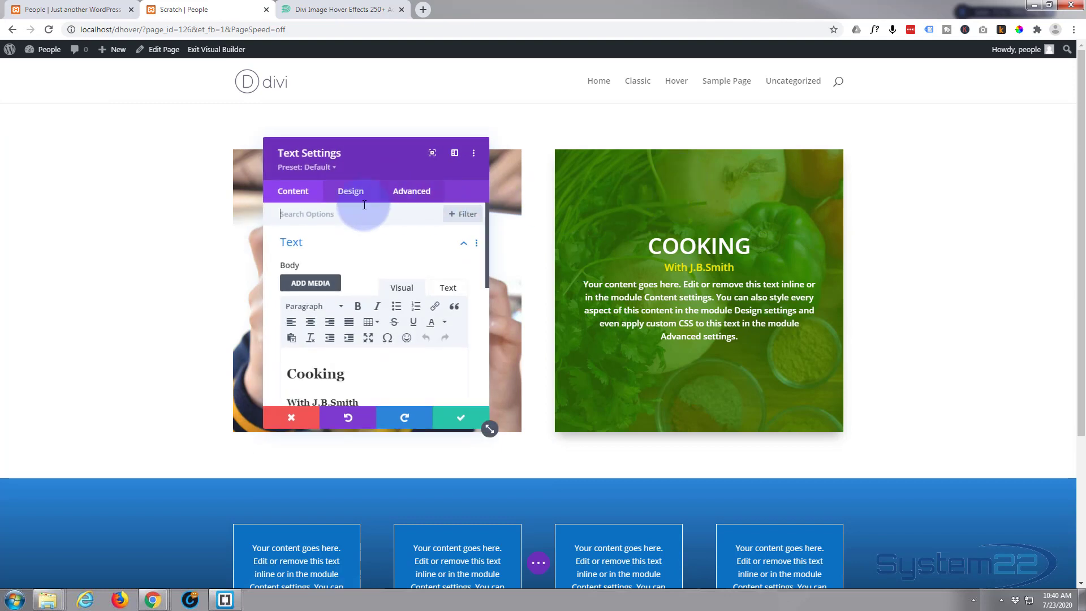
{"action": "left_click", "coordinate": [362, 191]}
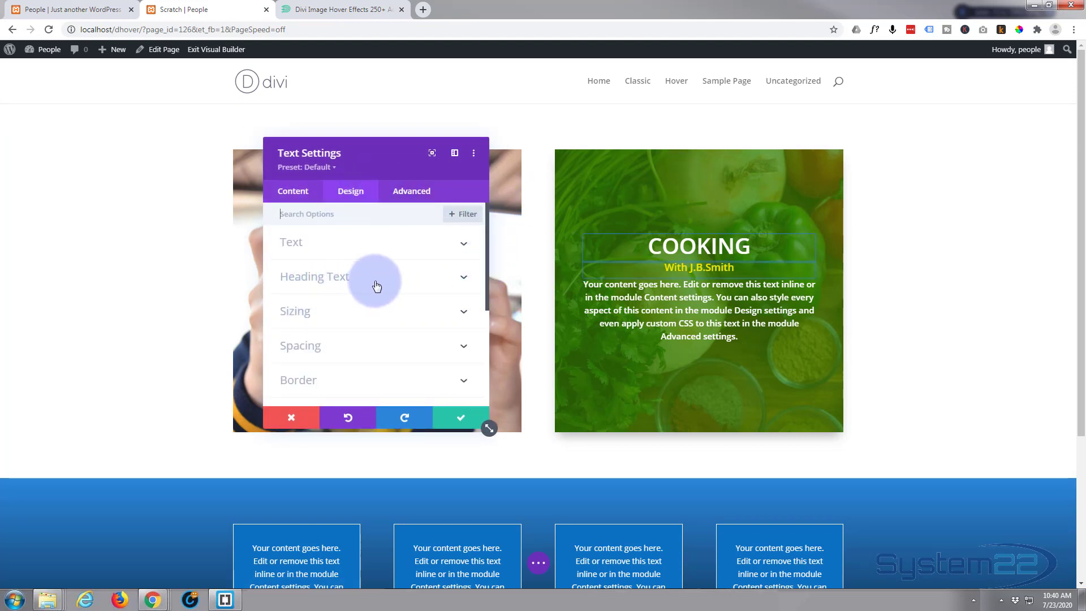
{"action": "scroll", "coordinate": [375, 286], "scroll_direction": "down", "scroll_amount": 3}
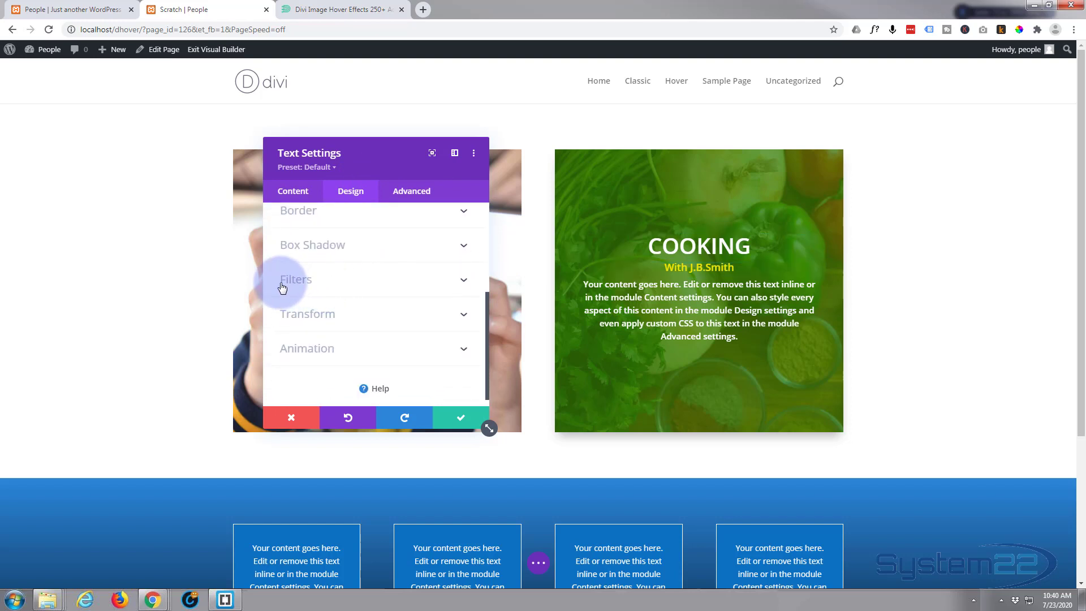
{"action": "left_click", "coordinate": [421, 286]}
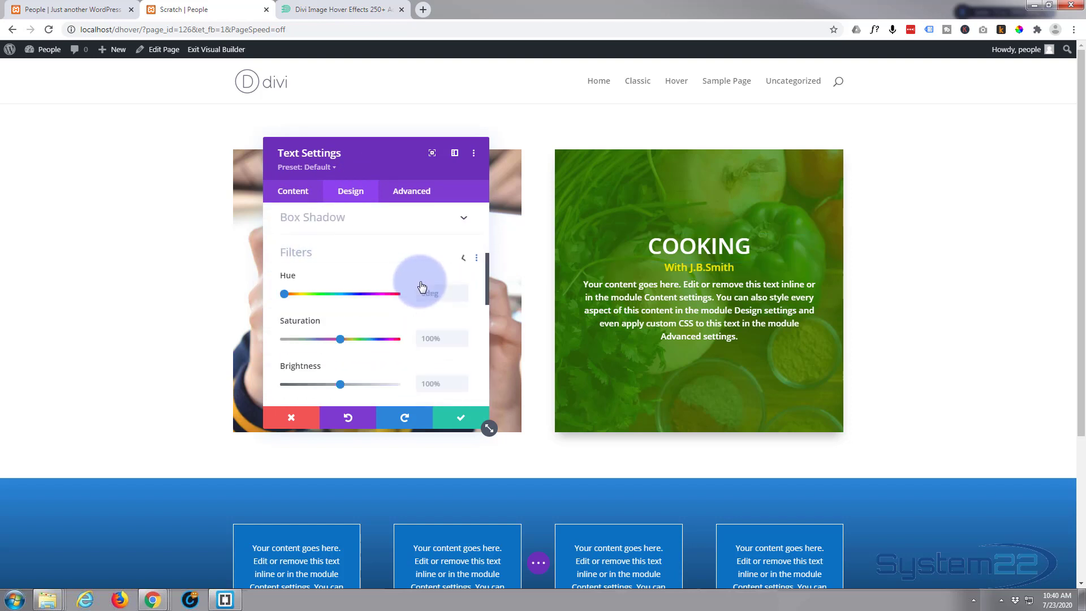
{"action": "scroll", "coordinate": [382, 268], "scroll_direction": "down", "scroll_amount": 5}
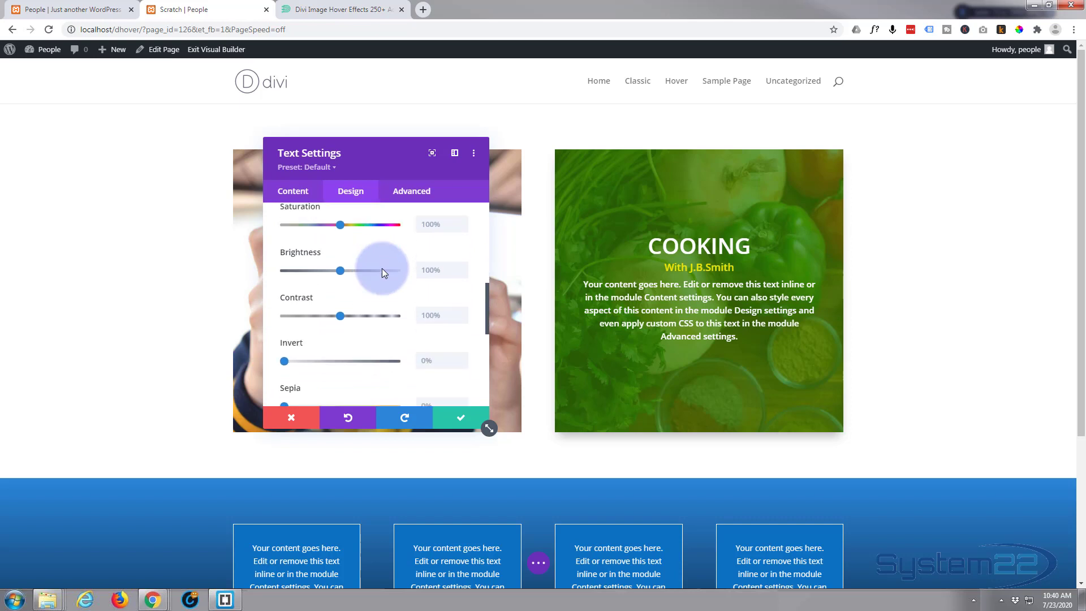
{"action": "scroll", "coordinate": [383, 267], "scroll_direction": "down", "scroll_amount": 1}
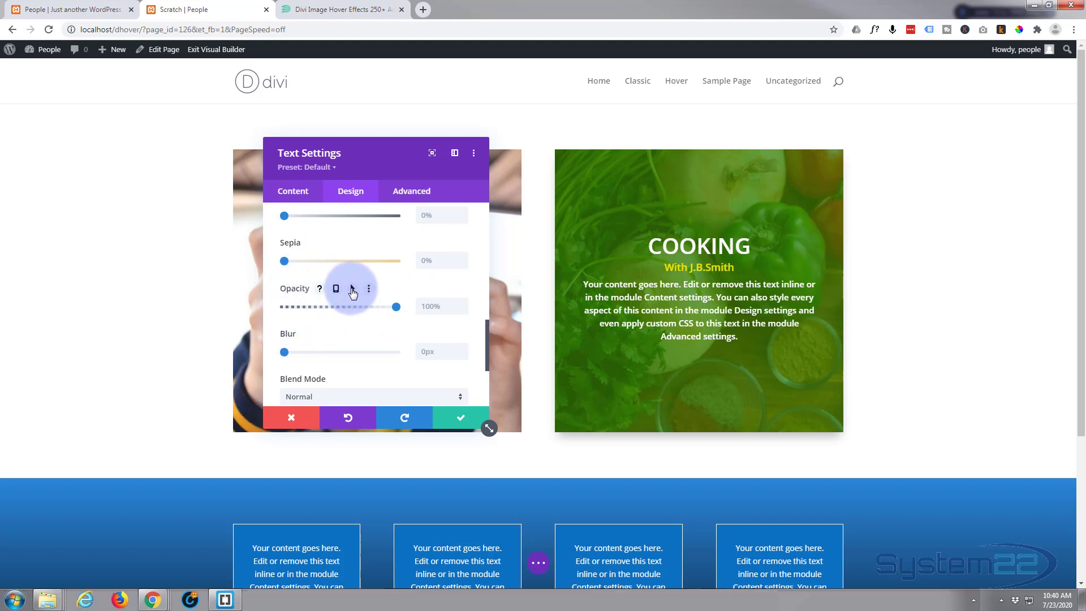
Enable hover opacity with the overlay at 0% normally and 100% on hover.
{"action": "left_click", "coordinate": [353, 289]}
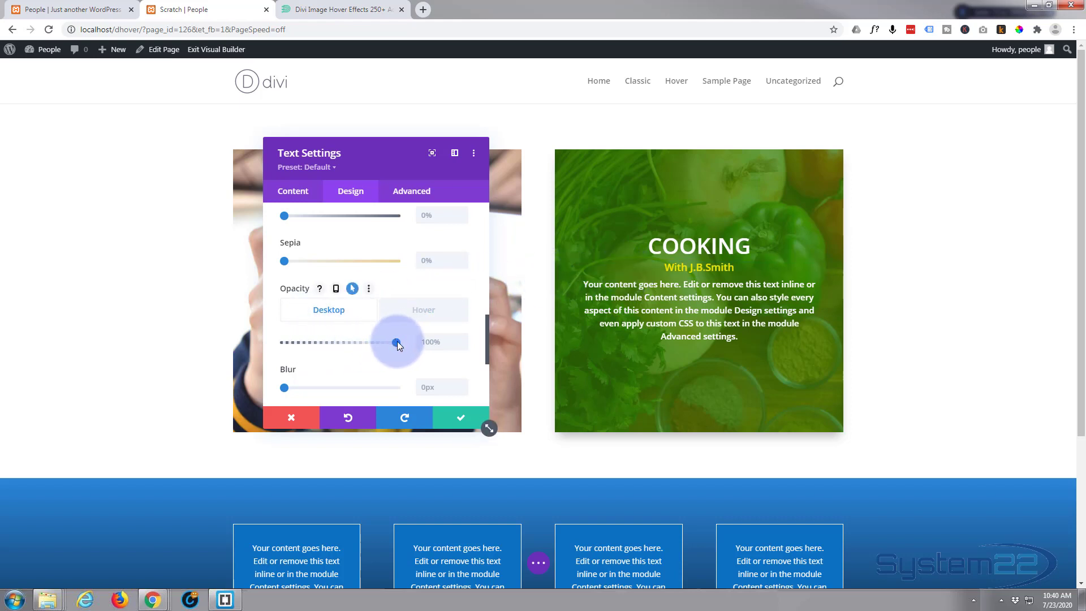
{"action": "left_click_drag", "start_coordinate": [396, 342], "coordinate": [274, 342]}
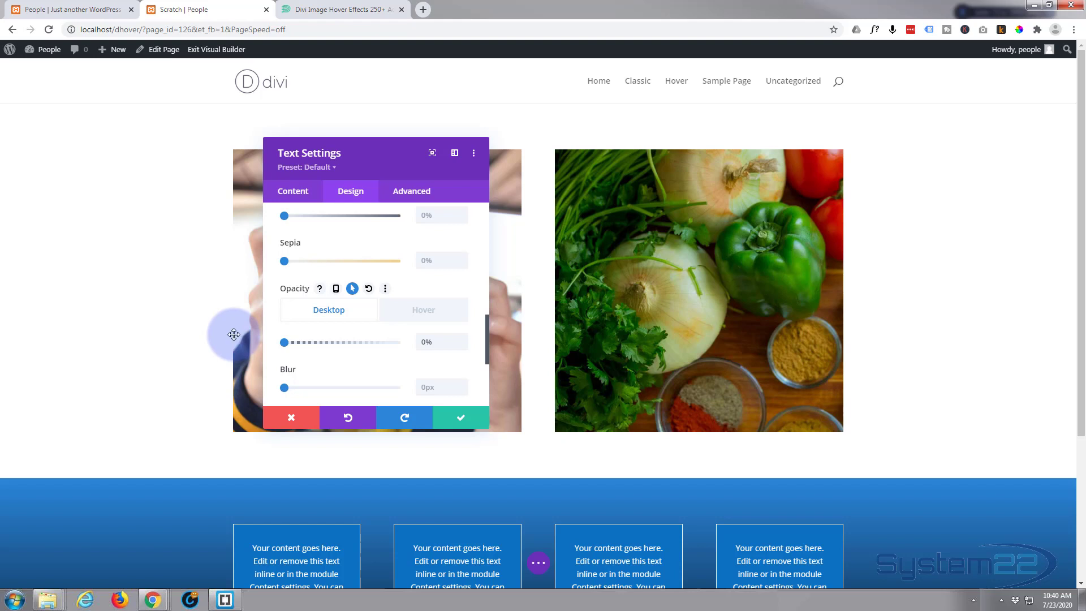
{"action": "left_click", "coordinate": [430, 312]}
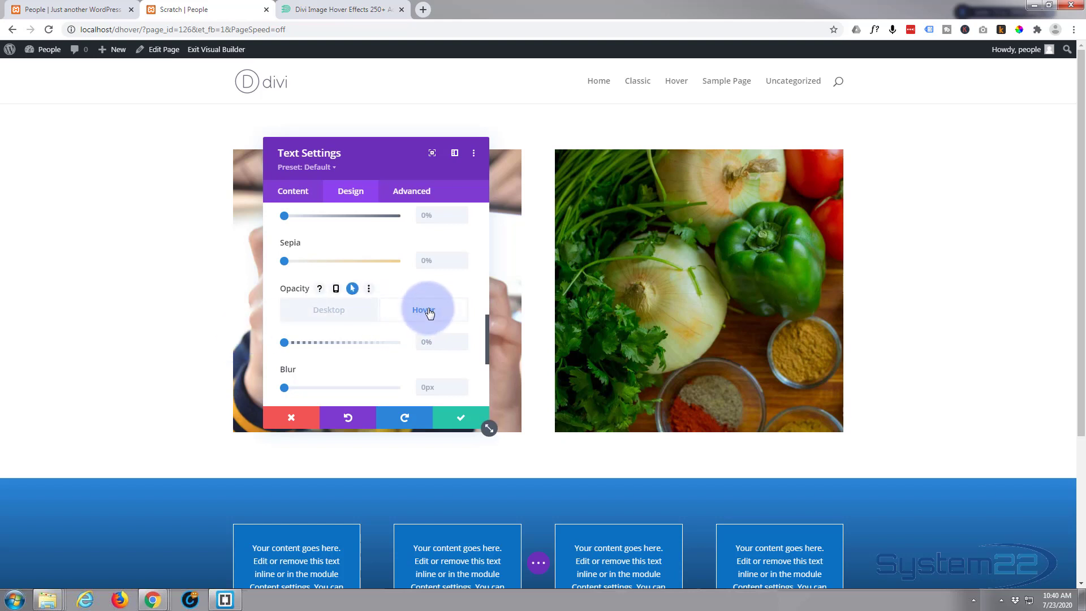
{"action": "left_click", "coordinate": [307, 343]}
{"action": "left_click_drag", "start_coordinate": [282, 347], "coordinate": [407, 347]}
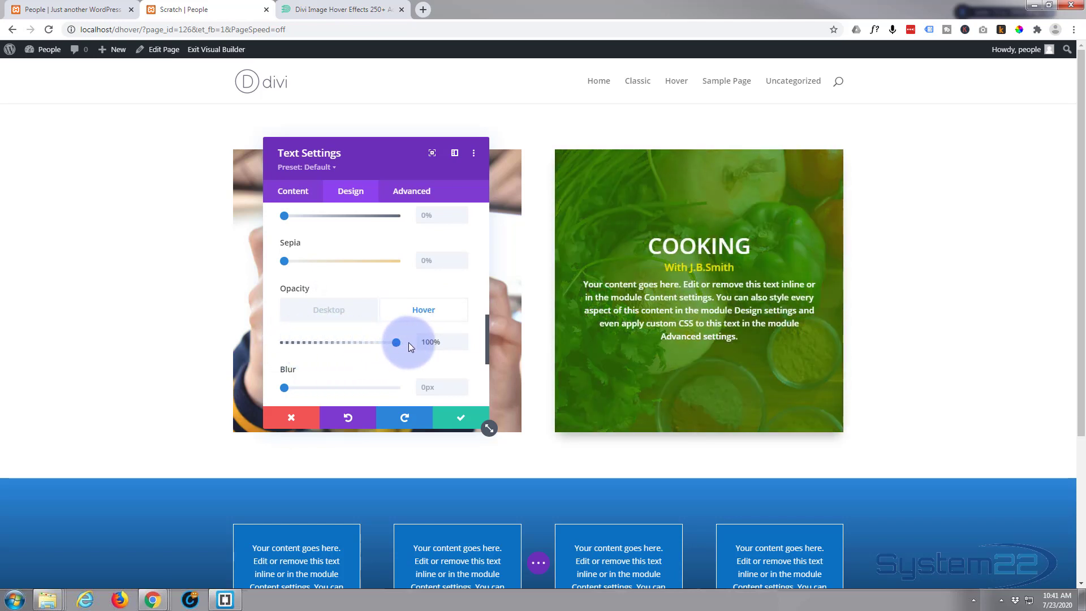
{"action": "left_click", "coordinate": [330, 312]}
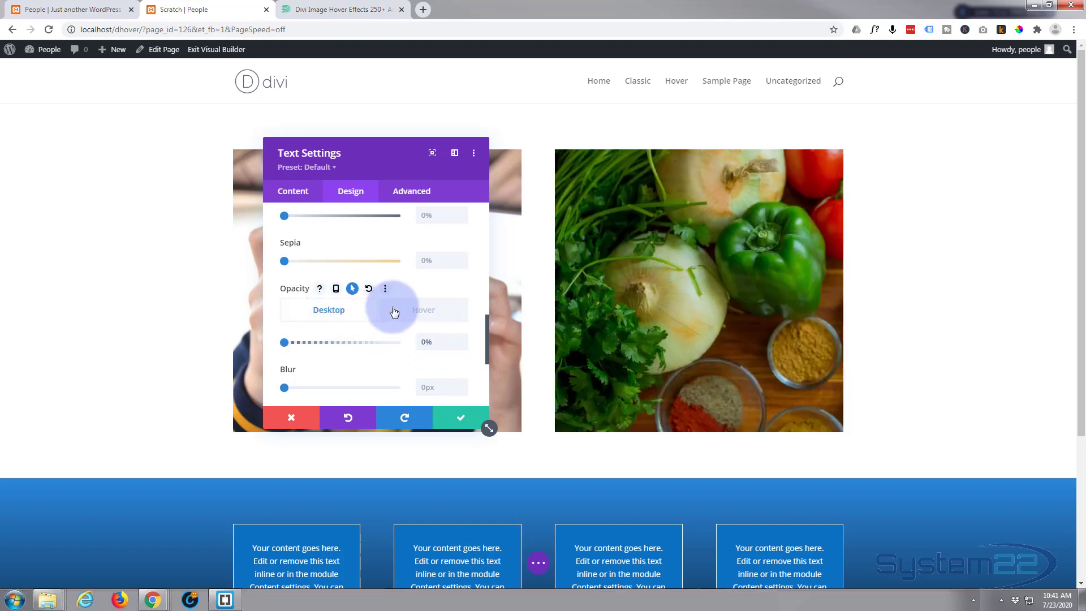
{"action": "left_click", "coordinate": [433, 313]}
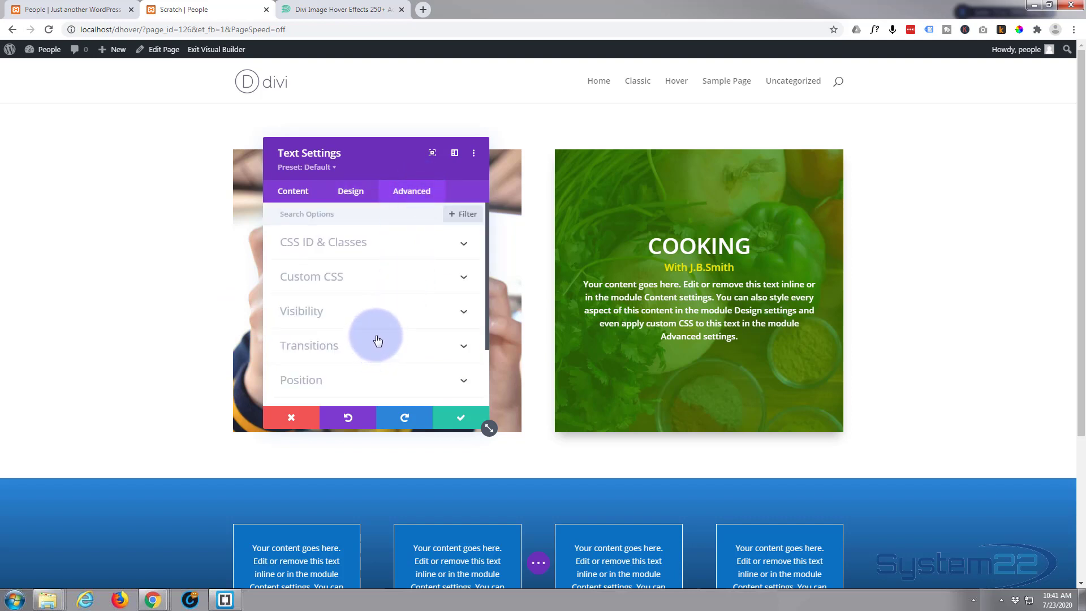
Set the module's transition duration to 1500ms with an Ease-In-Out speed curve.
{"action": "scroll", "coordinate": [378, 340], "scroll_direction": "down", "scroll_amount": 1}
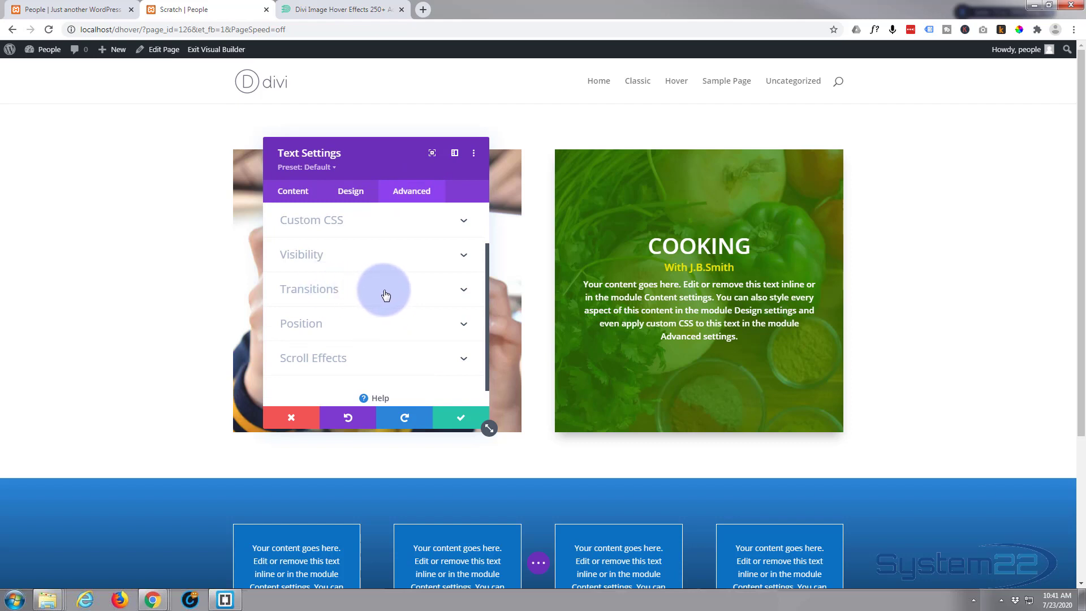
{"action": "left_click", "coordinate": [383, 291]}
{"action": "scroll", "coordinate": [385, 293], "scroll_direction": "down", "scroll_amount": 1}
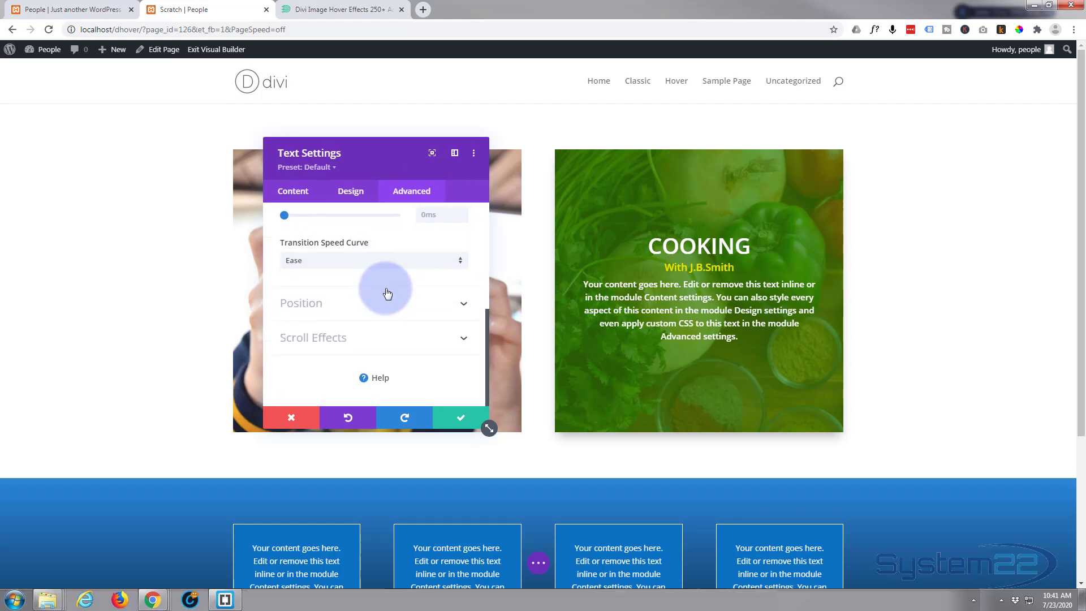
{"action": "scroll", "coordinate": [384, 288], "scroll_direction": "up", "scroll_amount": 1}
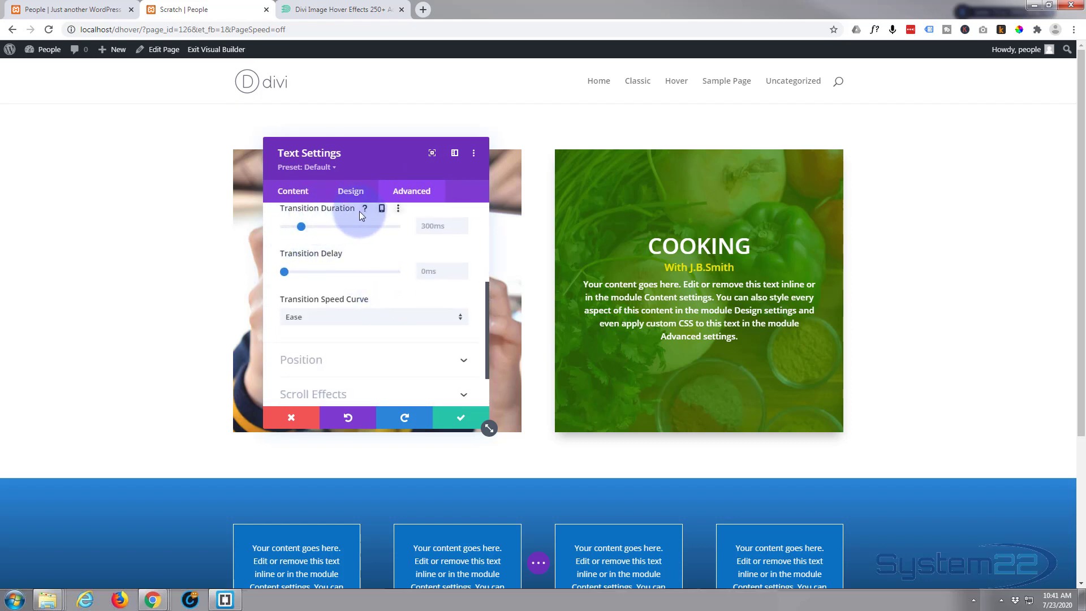
{"action": "left_click", "coordinate": [420, 227]}
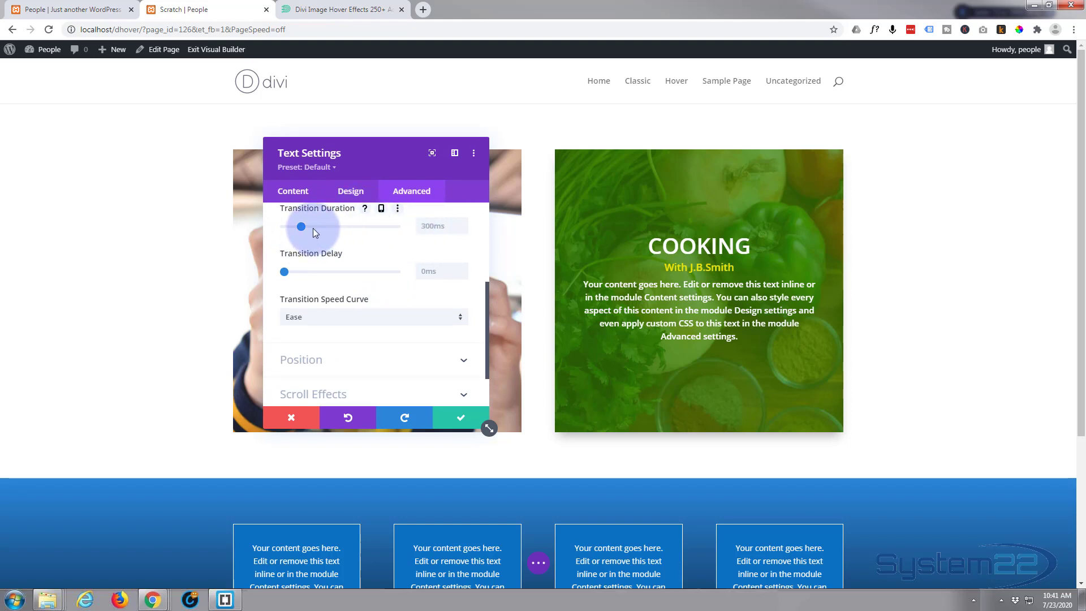
{"action": "left_click_drag", "start_coordinate": [311, 224], "coordinate": [352, 225]}
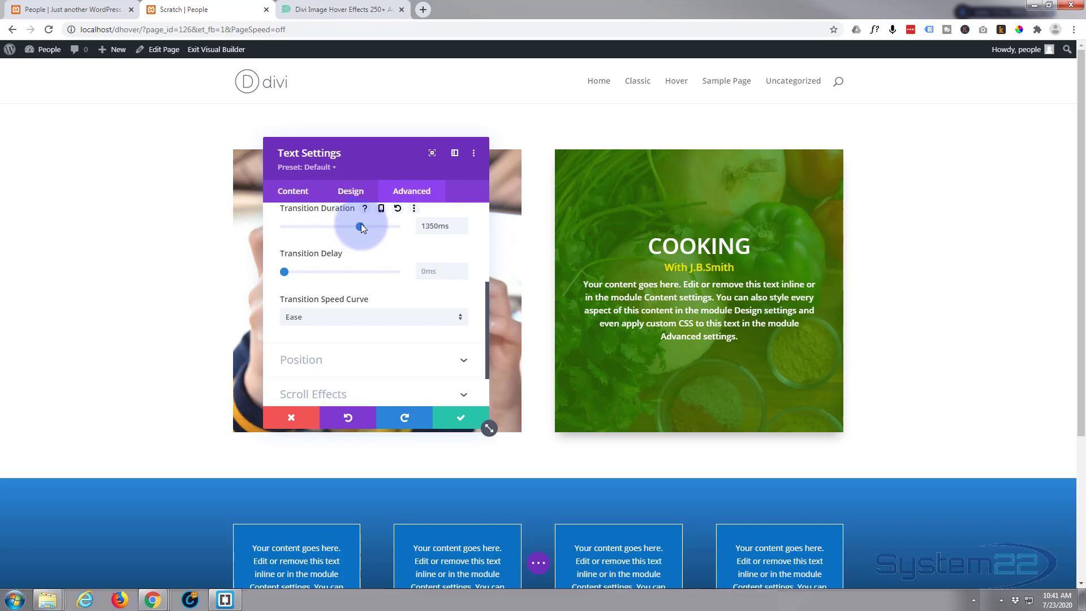
{"action": "left_click_drag", "start_coordinate": [361, 224], "coordinate": [369, 226]}
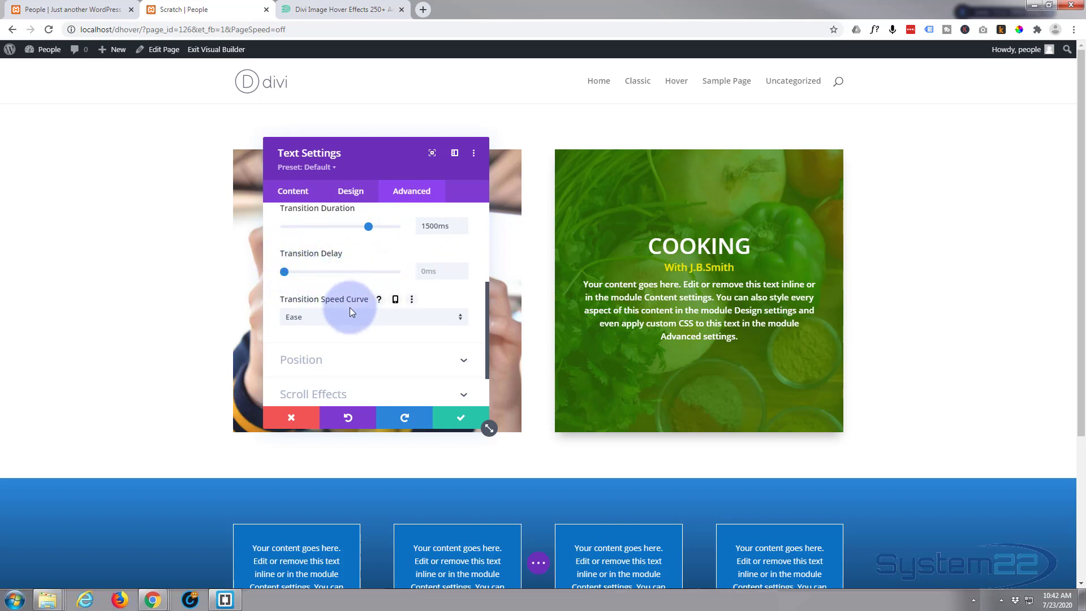
{"action": "left_click", "coordinate": [435, 320]}
{"action": "left_click", "coordinate": [331, 333]}
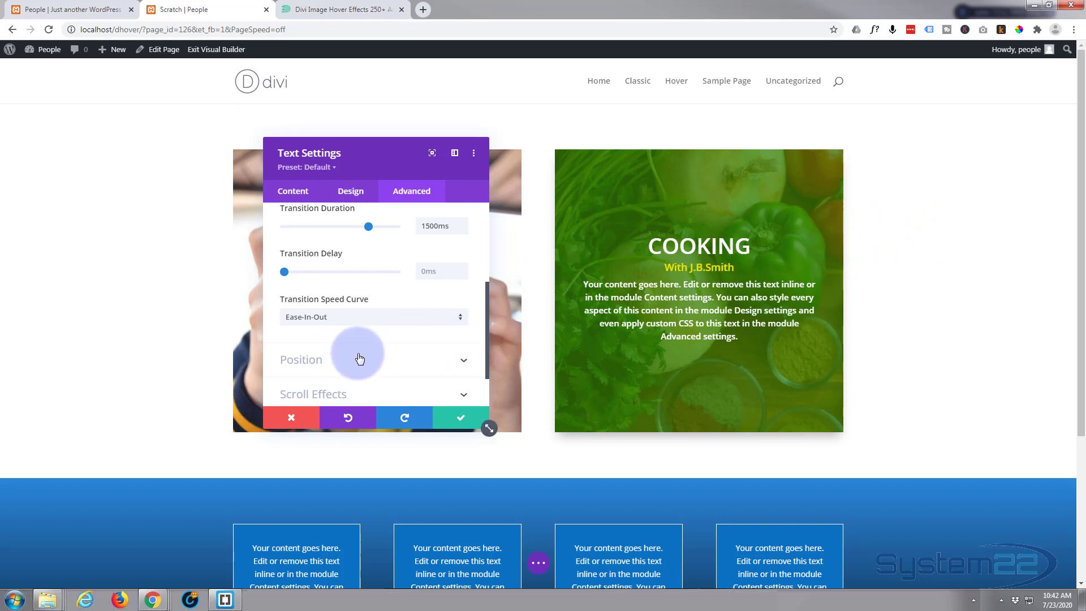
{"action": "scroll", "coordinate": [359, 358], "scroll_direction": "down", "scroll_amount": 1}
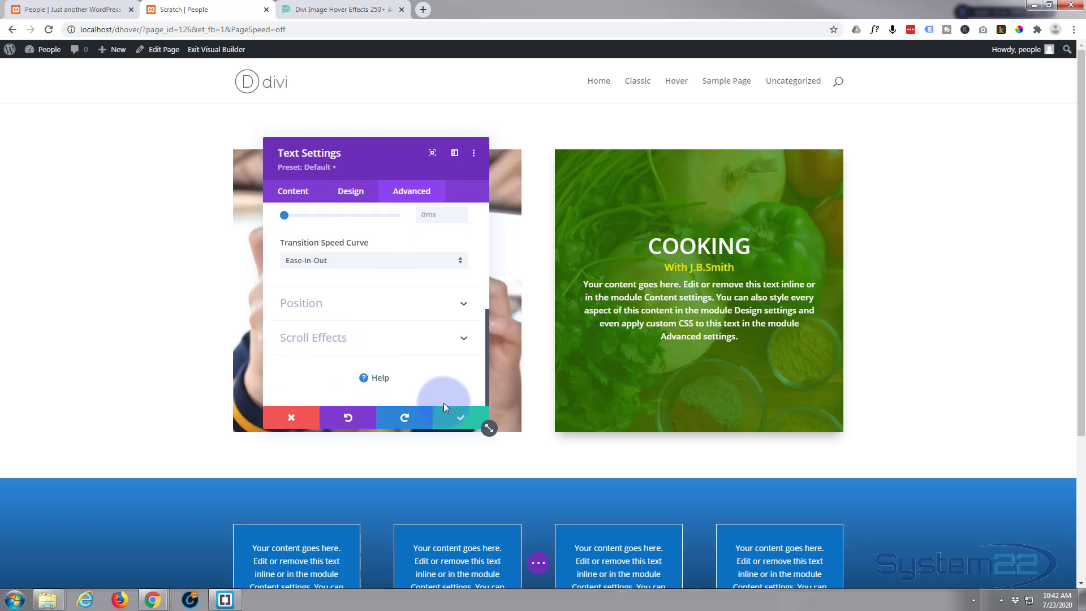
Save the text module, save the page as a draft, and exit the Visual Builder.
{"action": "left_click", "coordinate": [464, 420]}
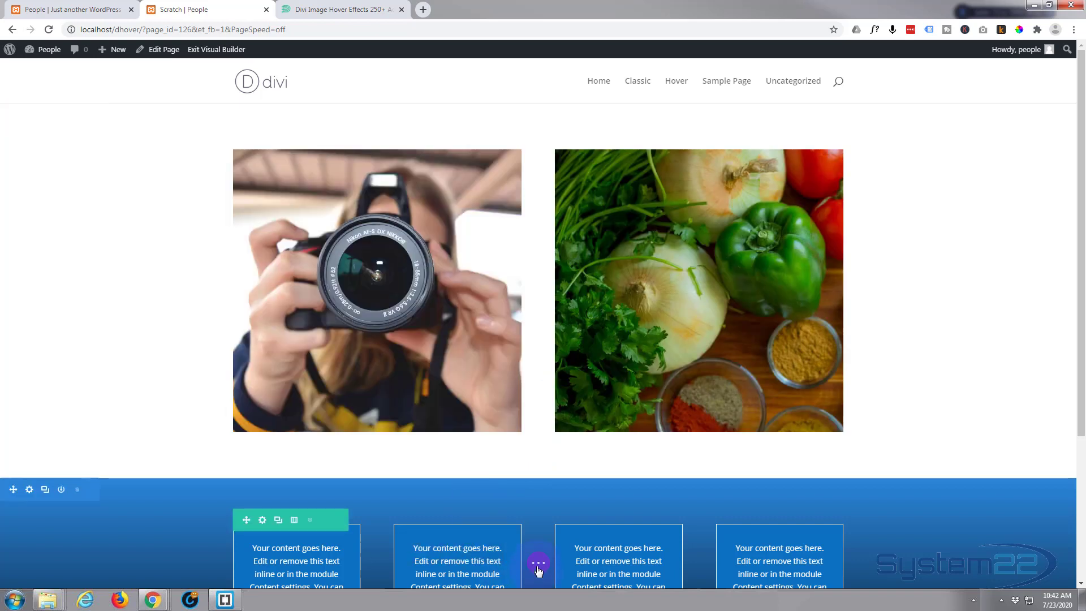
{"action": "left_click", "coordinate": [539, 566]}
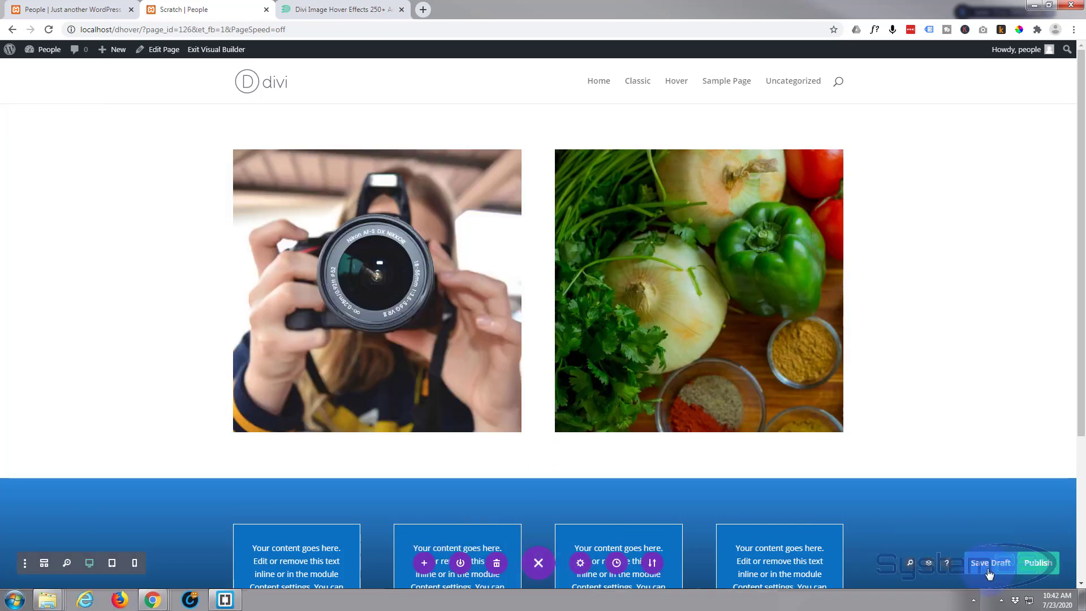
{"action": "left_click", "coordinate": [989, 572]}
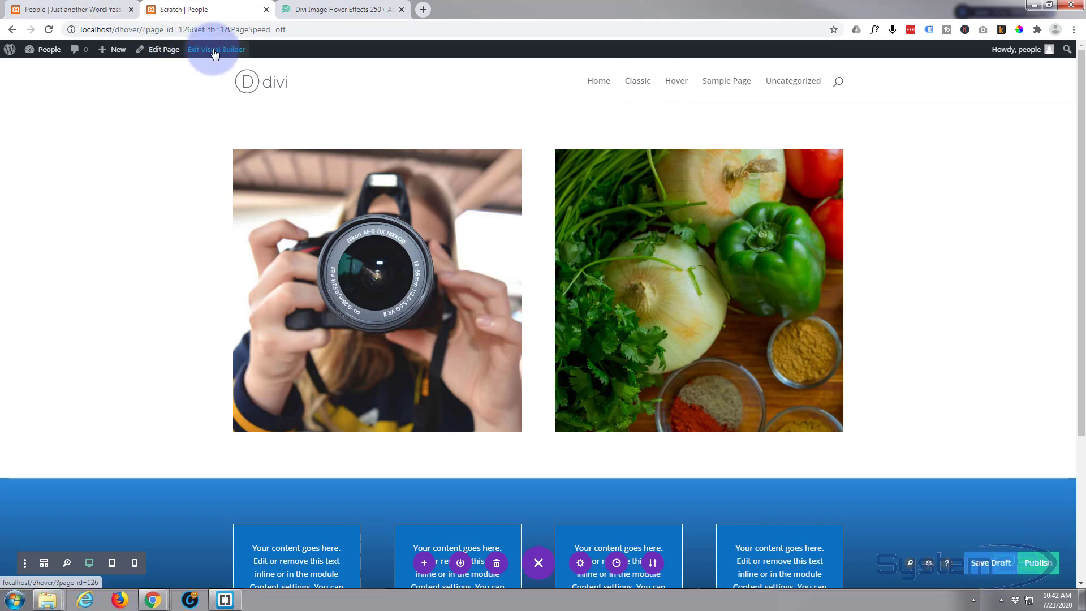
{"action": "left_click", "coordinate": [215, 51]}
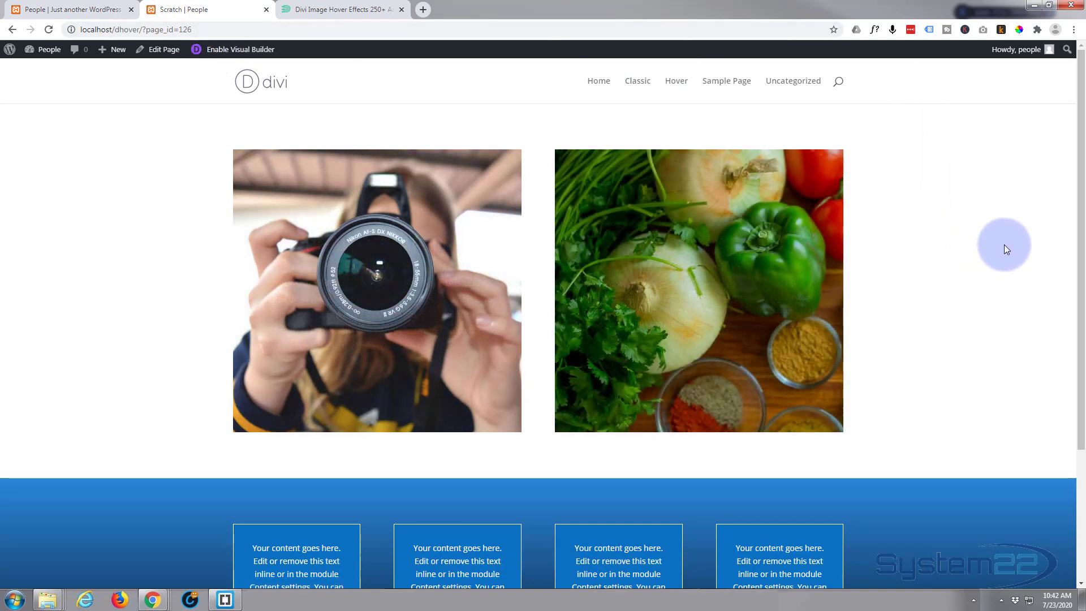
{"action": "mouse_move", "coordinate": [783, 263]}
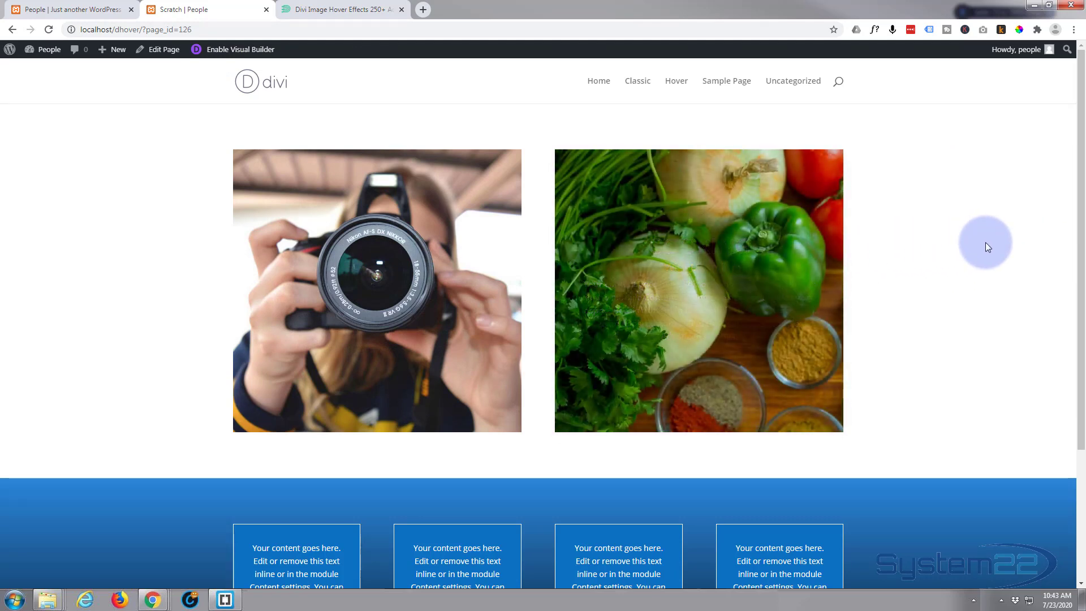
{"action": "mouse_move", "coordinate": [833, 263]}
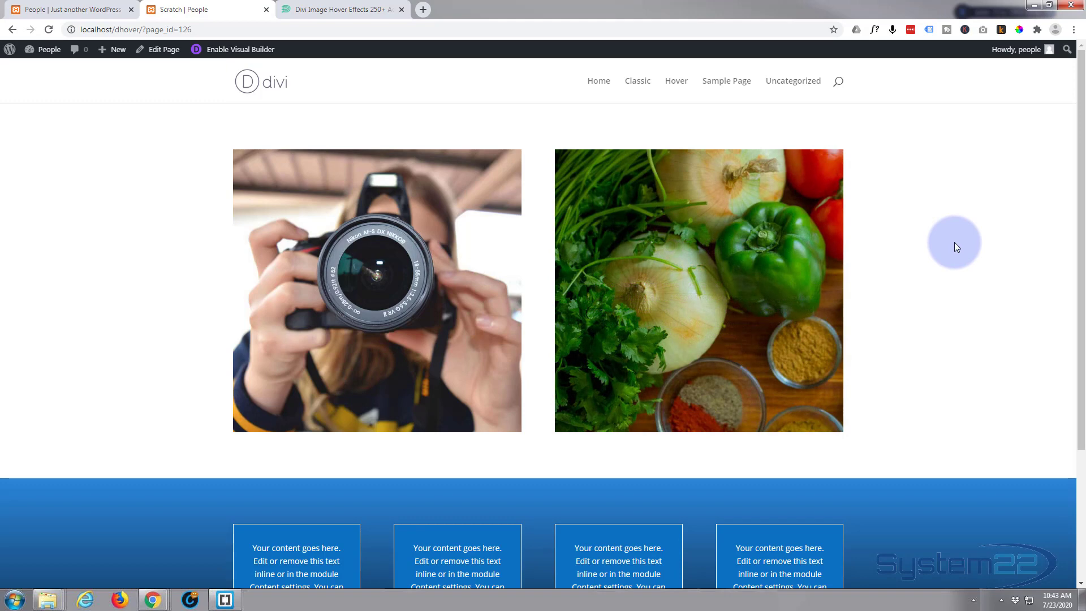
{"action": "mouse_move", "coordinate": [752, 258]}
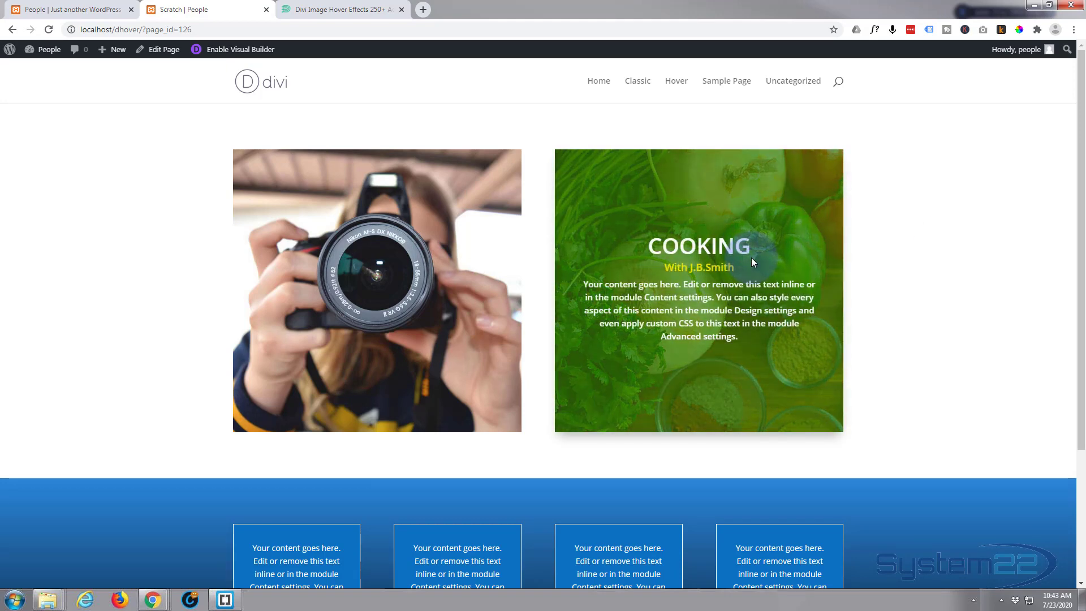